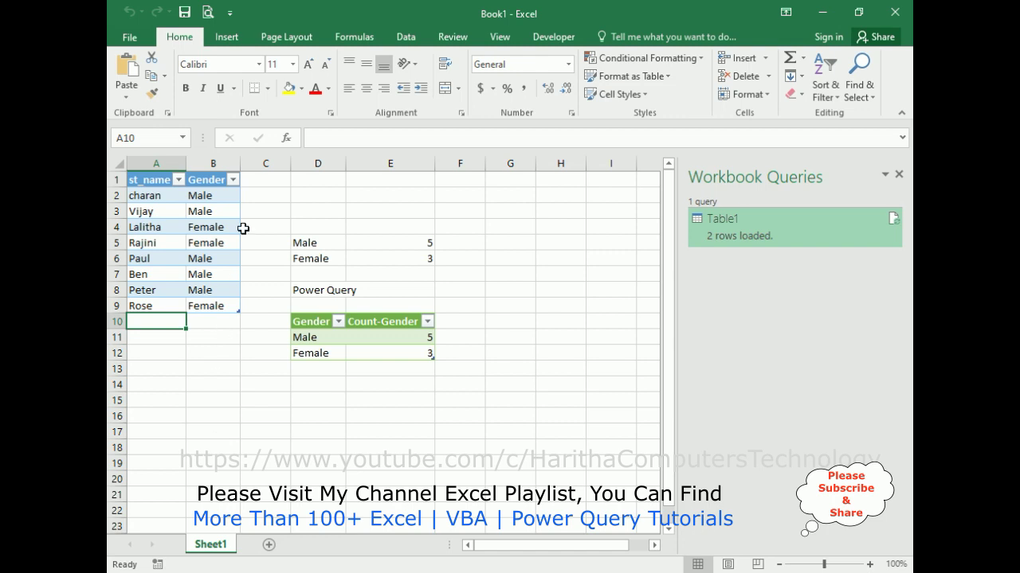
- Add Karthik as a Male student in row 10
left_click_drag(285, 228, 426, 263)
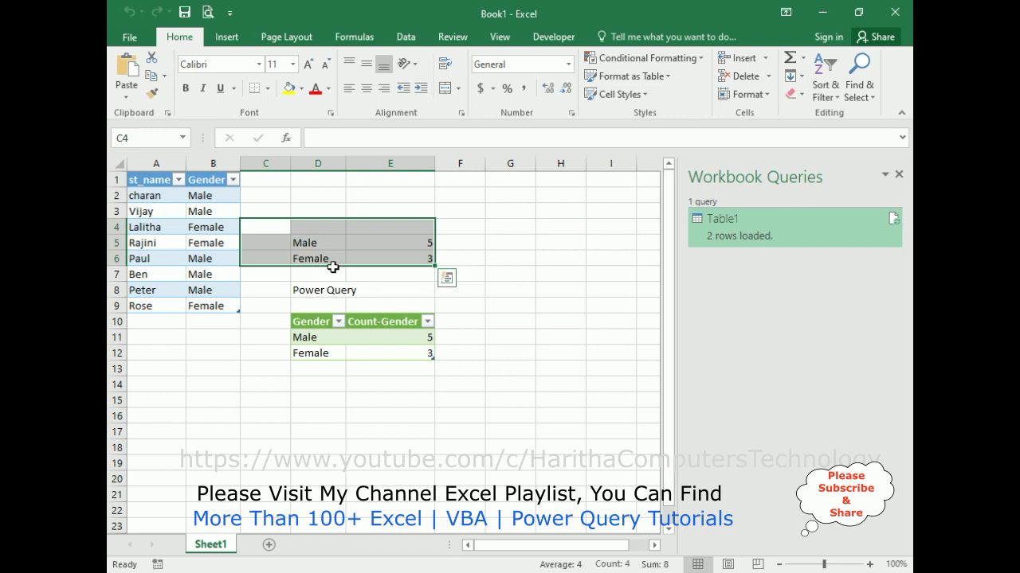
left_click(578, 402)
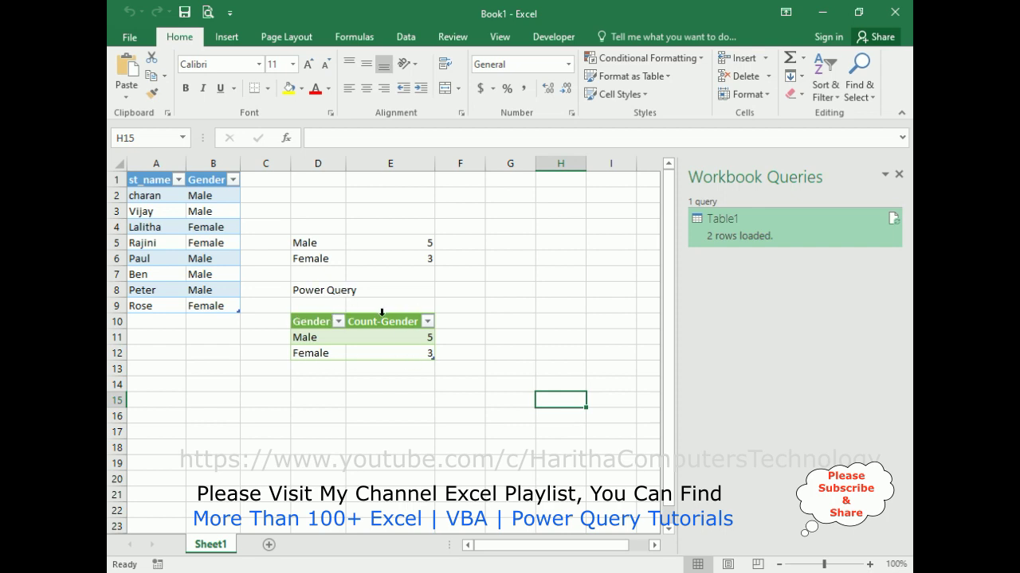
left_click(155, 322)
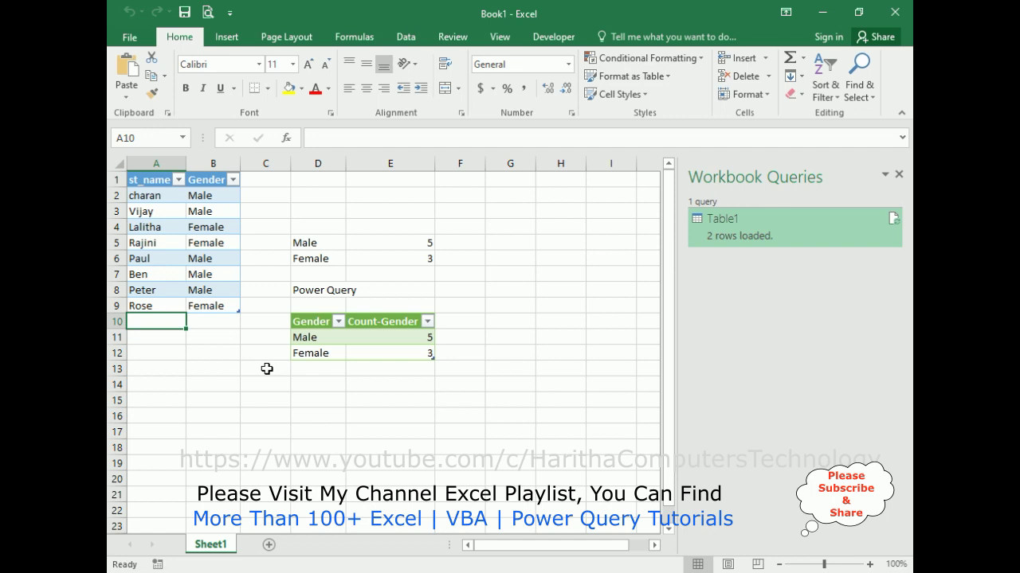
type("Karthik")
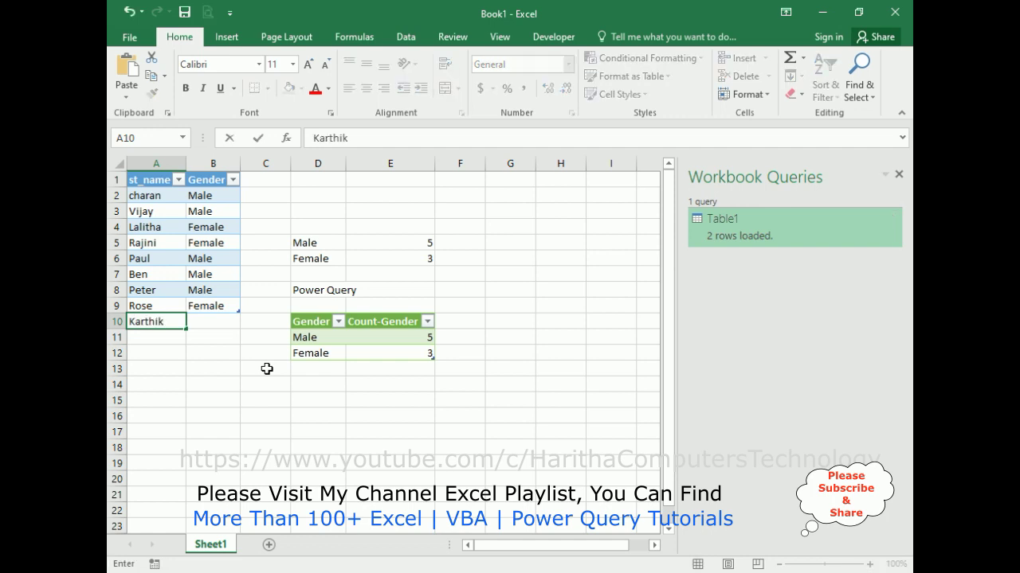
key("Tab")
type("M")
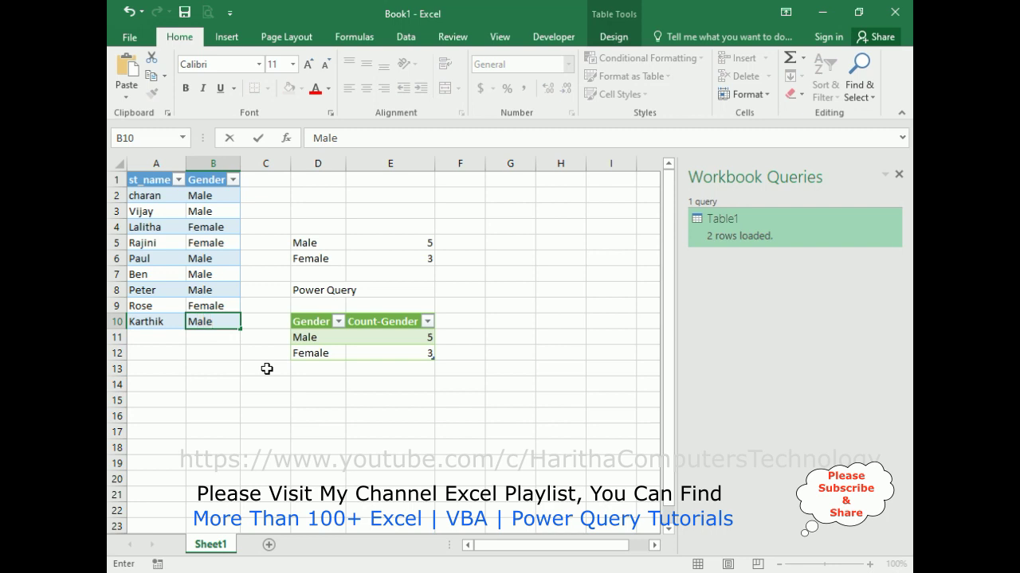
key("Return")
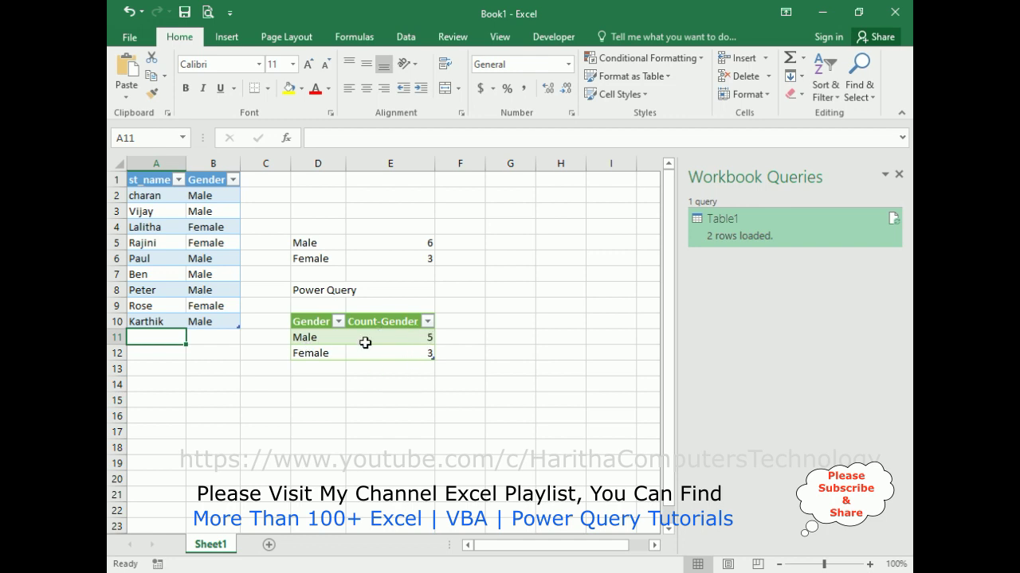
- Refresh All so the query table updates to show 6 males
left_click(405, 37)
left_click(315, 93)
left_click(325, 116)
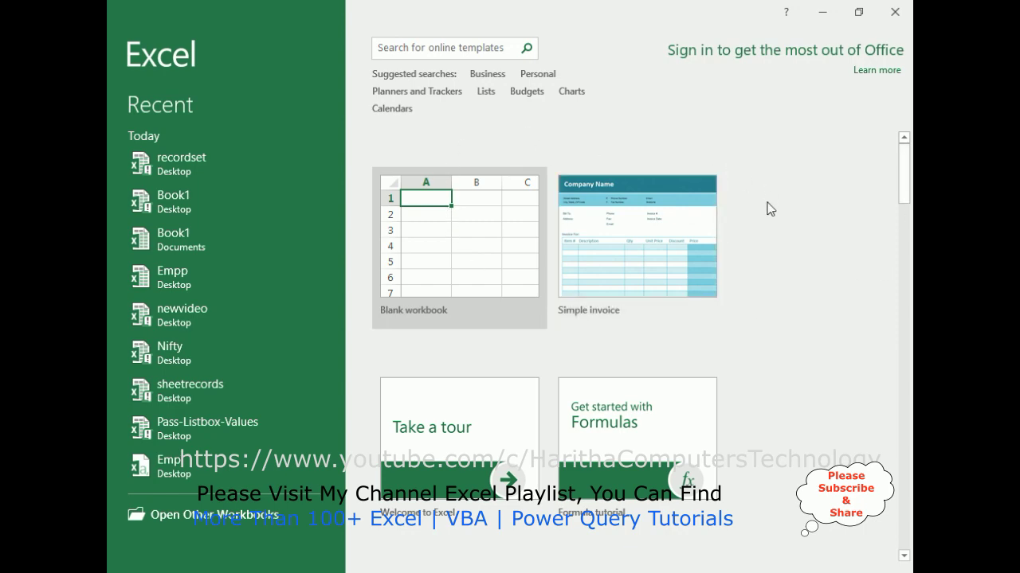
- Create a new Blank workbook from the New screen
left_click(451, 262)
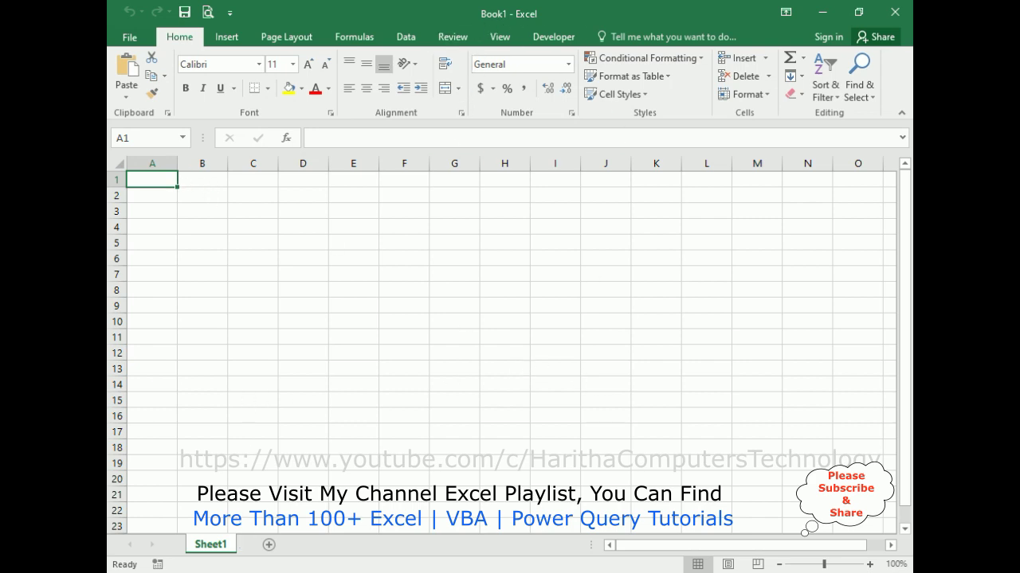
- Enter headers st_name and Gender, then charan and Vijay as Male
type("st")
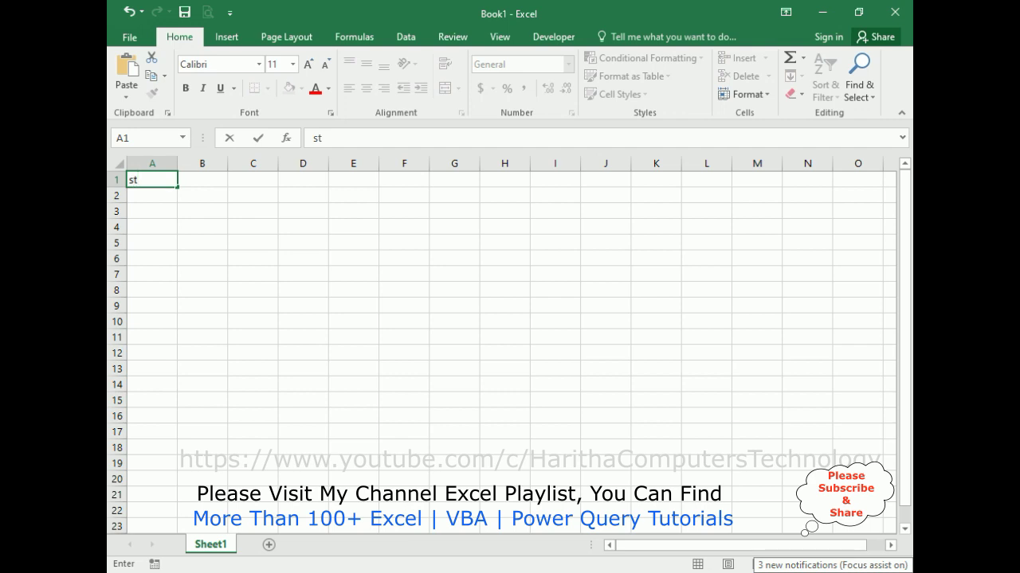
type("_name")
key("Tab")
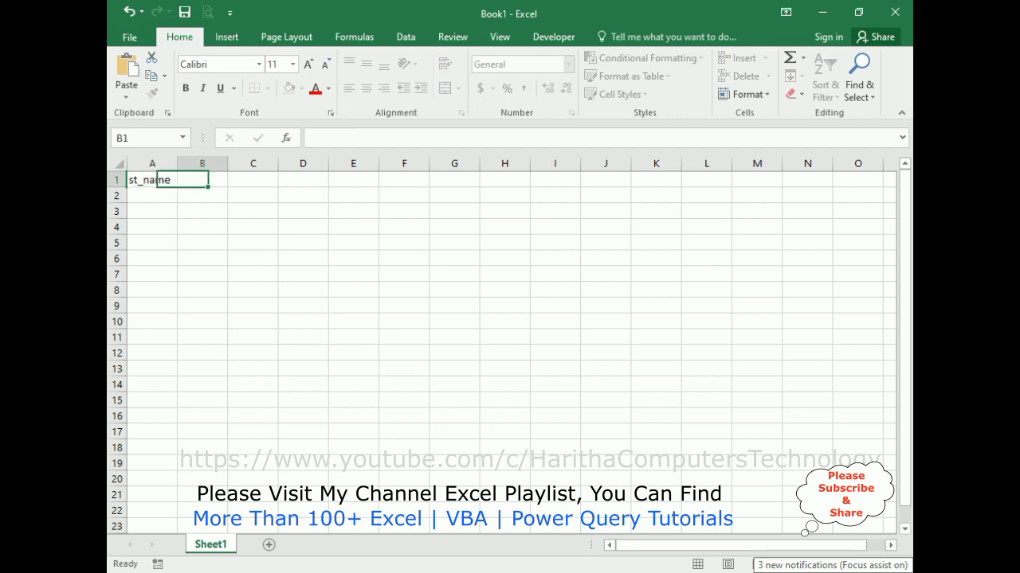
type("Gender")
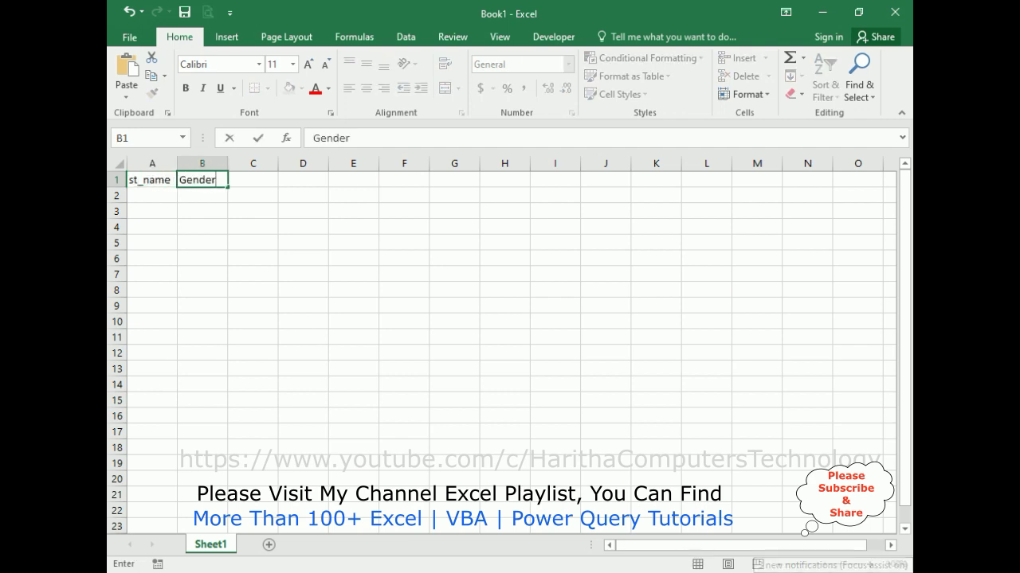
key("Return")
type("charan")
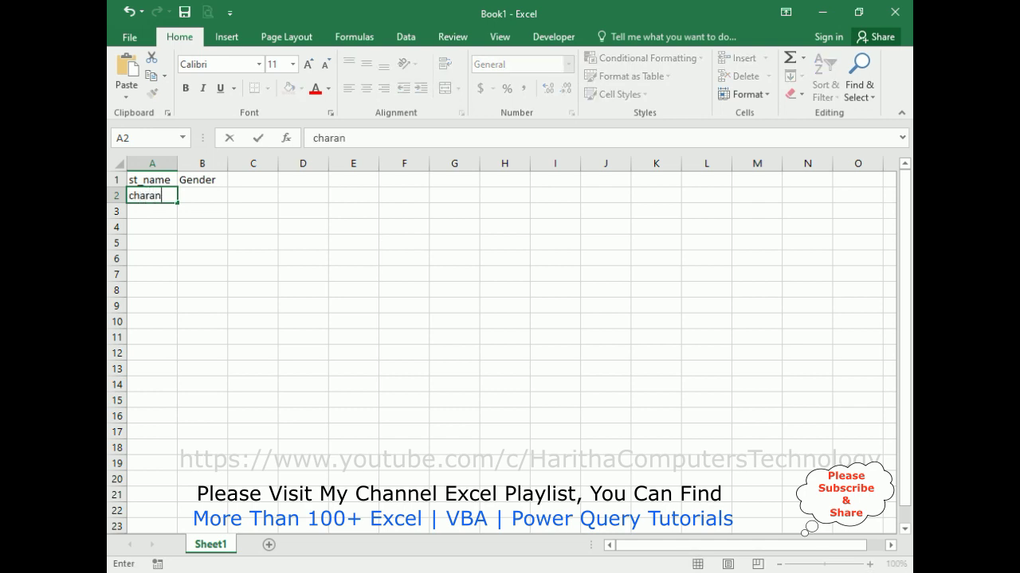
key("Tab")
type("Male")
key("Return")
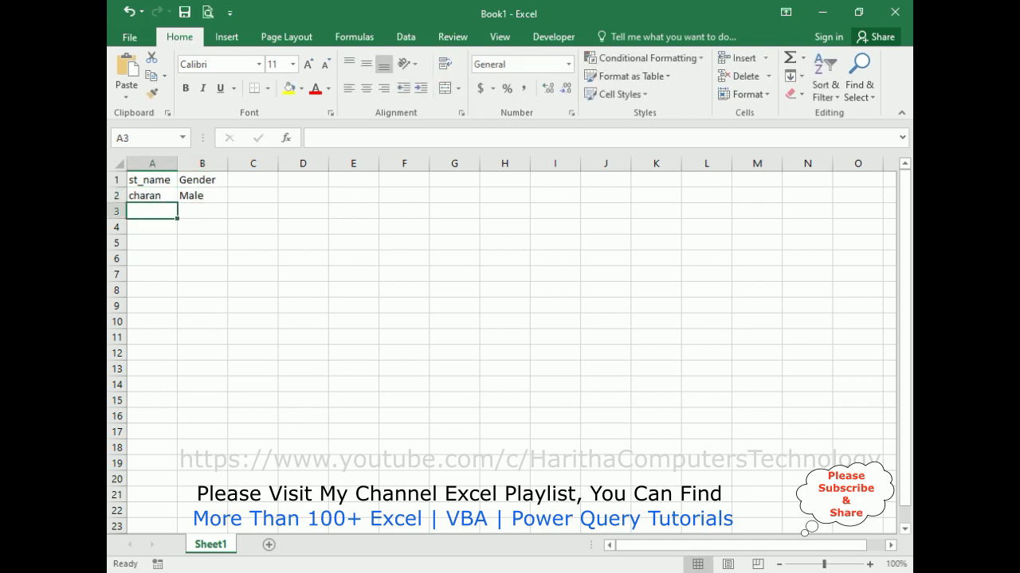
type("Vijay")
key("Tab")
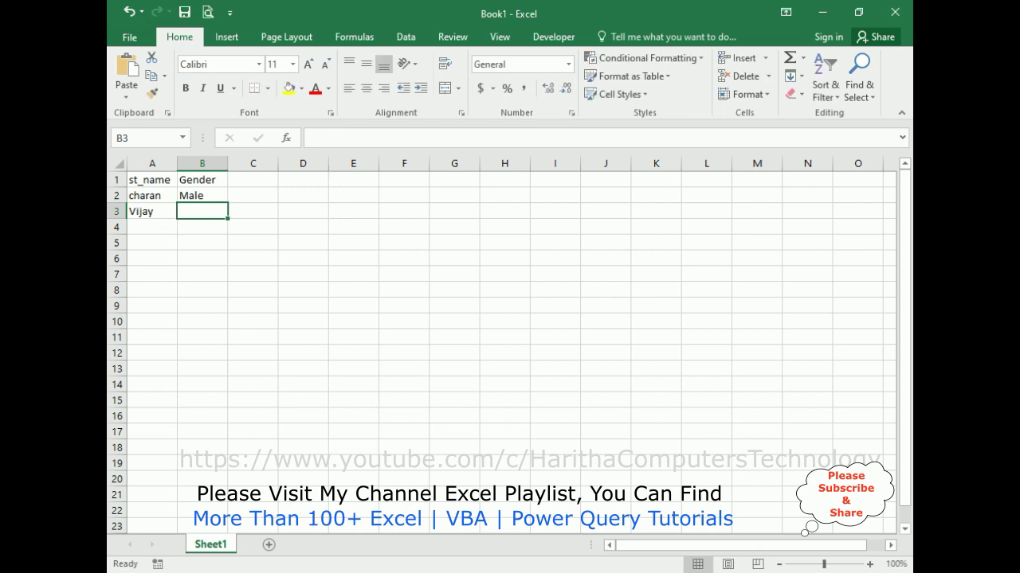
type("Male")
key("Return")
- Add Lalitha and Rajini as Female students
type("F")
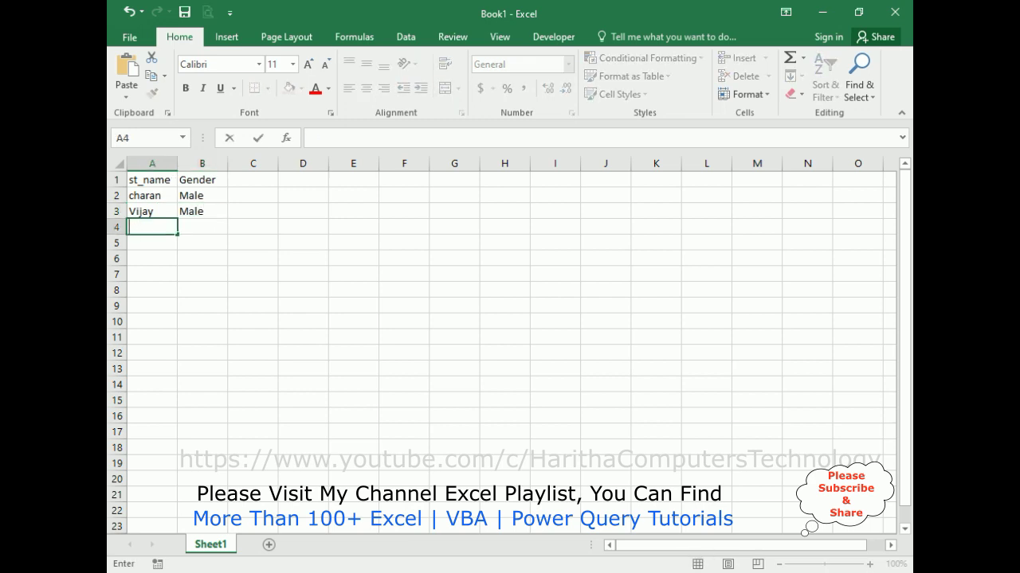
type("alitha")
key("Tab")
type("female")
key("Return")
type("Rajini")
key("Tab")
type("Fem")
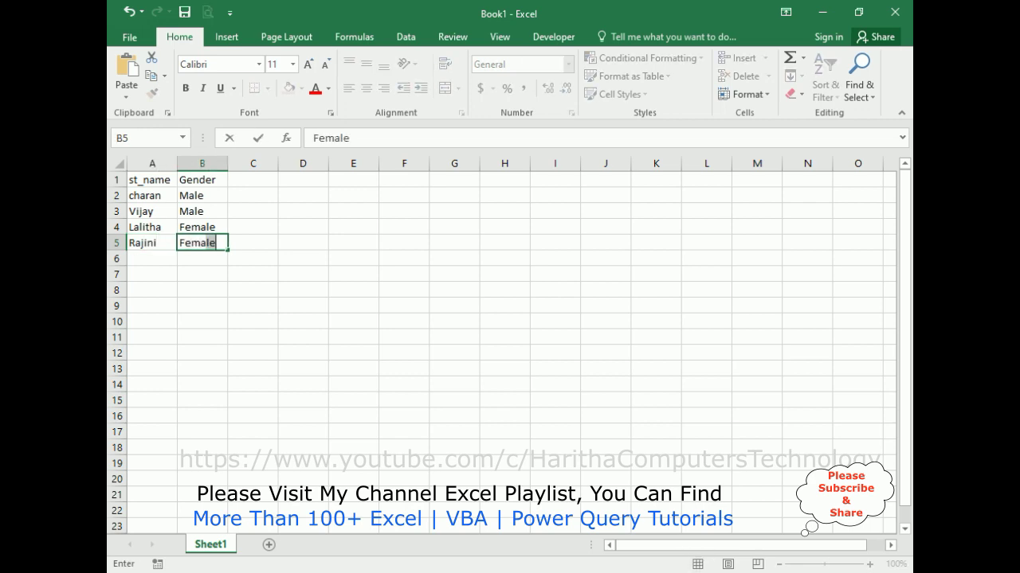
type("ale")
key("Return")
- Add Paul as Male and enter Ben with his gender started as M
type("Pauyl")
key("BackSpace")
key("BackSpace")
type("l")
key("Tab")
type("Ml")
key("BackSpace")
type("al")
key("BackSpace")
key("BackSpace")
type("ale")
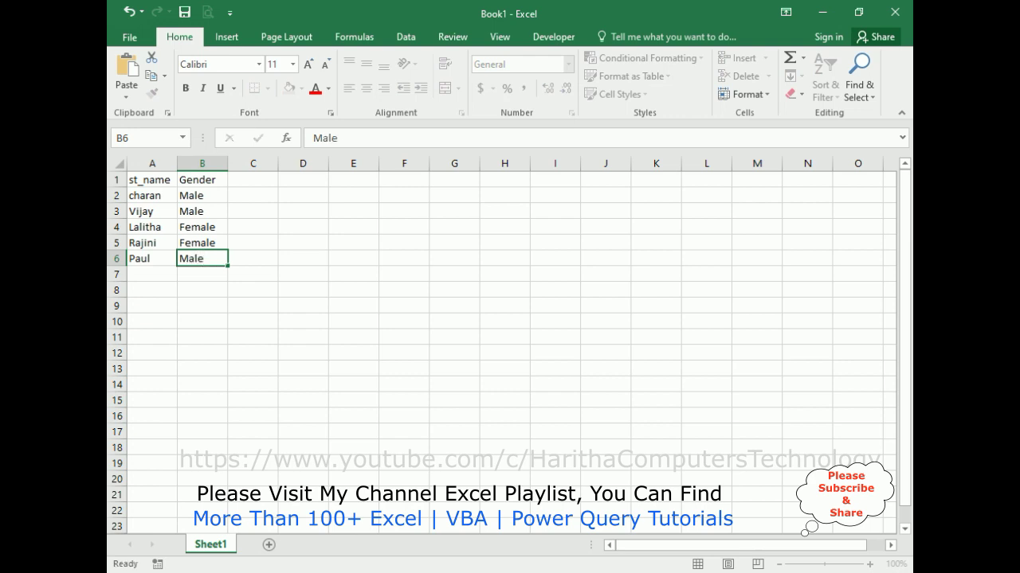
key("Return")
type("Ben")
key("Tab")
type("M")
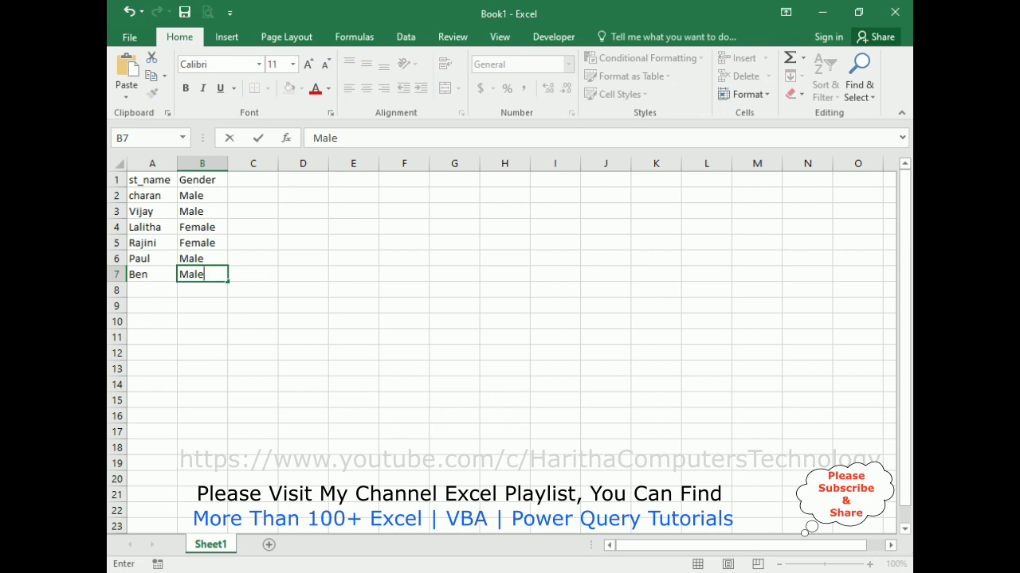
- Accept the AutoComplete Male as Ben's gender in B7
left_click(330, 248)
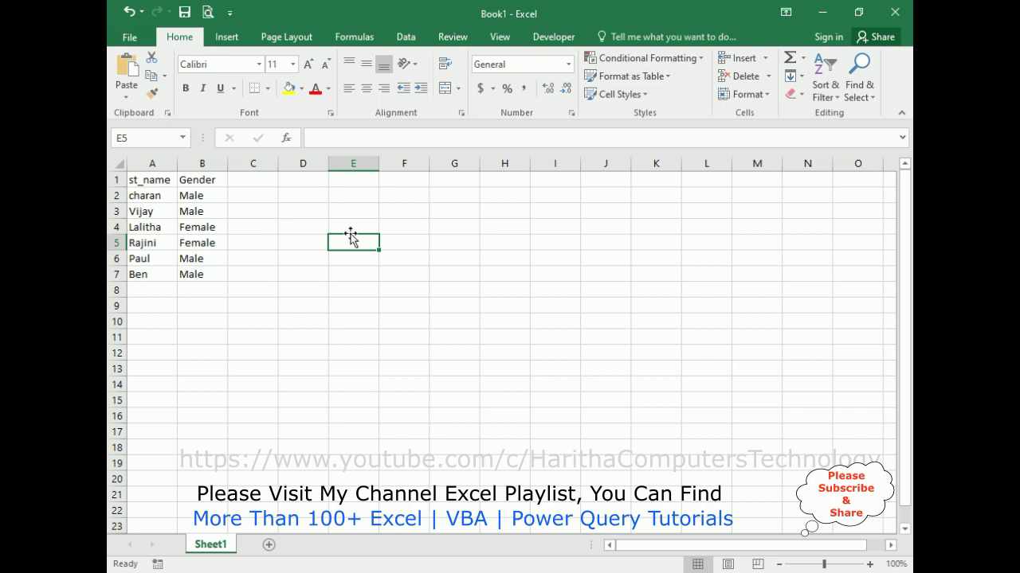
- Label D5 as Male and D6 as Female
left_click(307, 241)
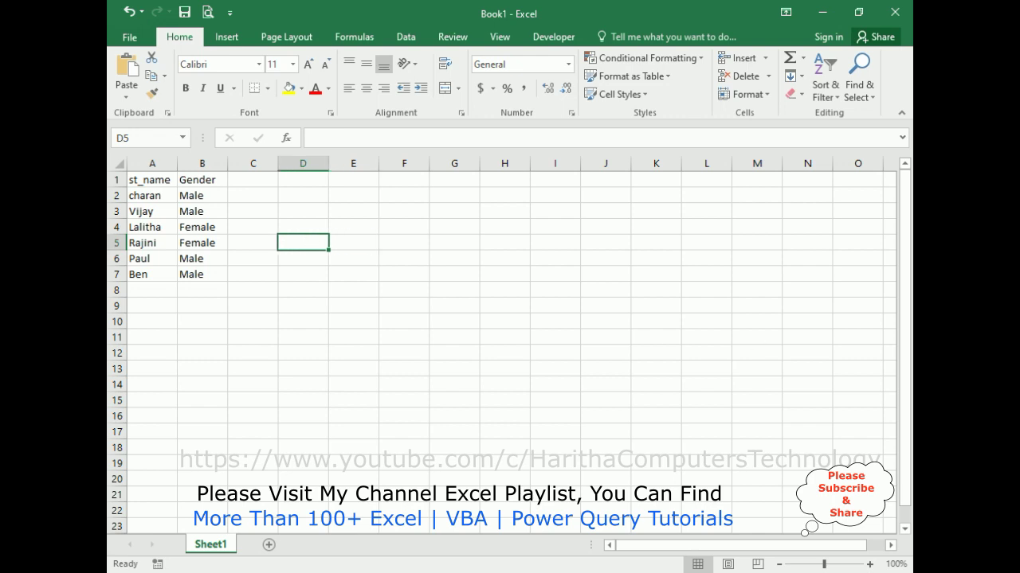
type("Male")
key("Return")
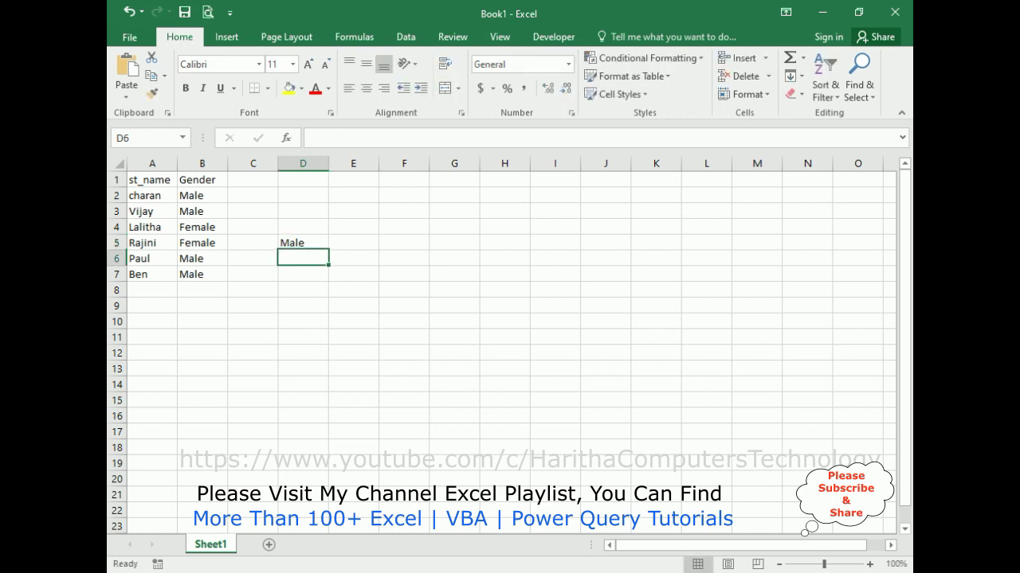
type("Female")
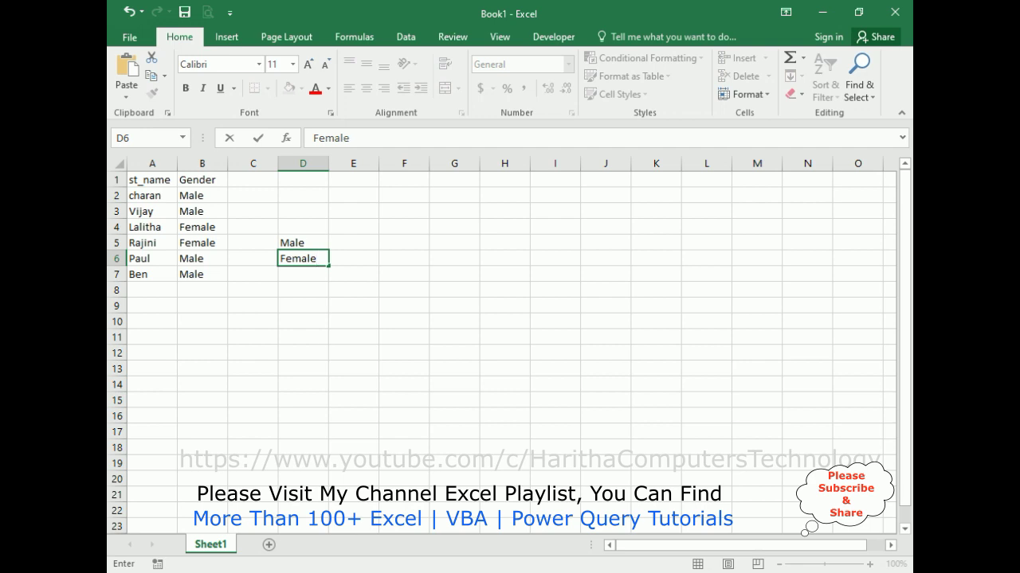
left_click(353, 243)
- Enter =COUNTIF(B:B,"Male") in E5, returning 4
type("=")
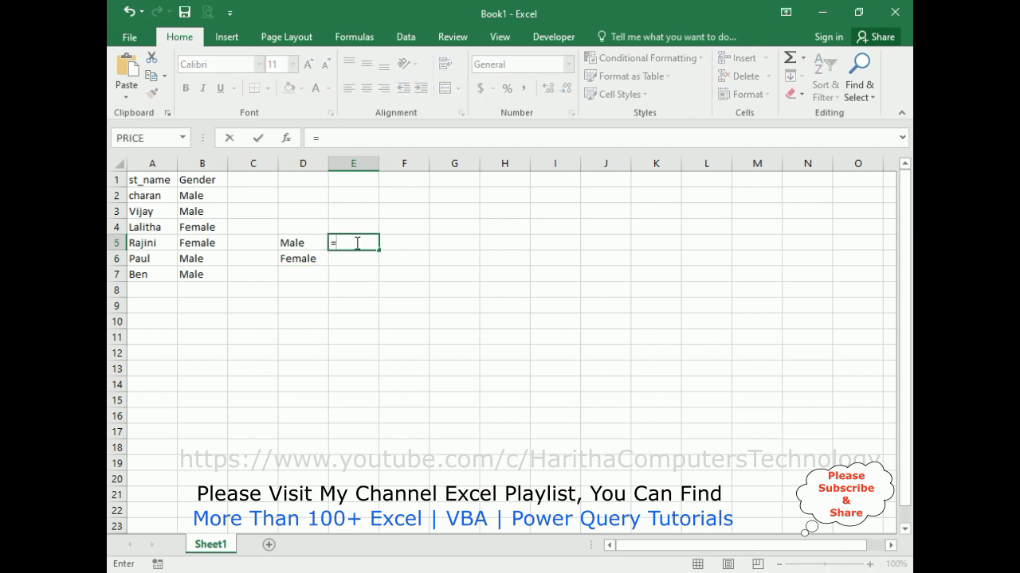
type("cou")
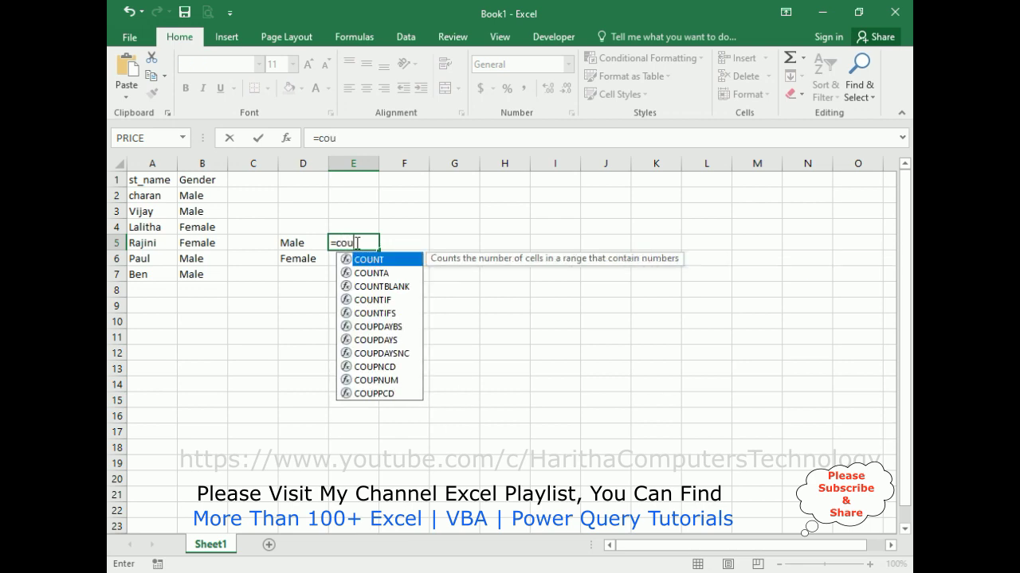
type("ntif")
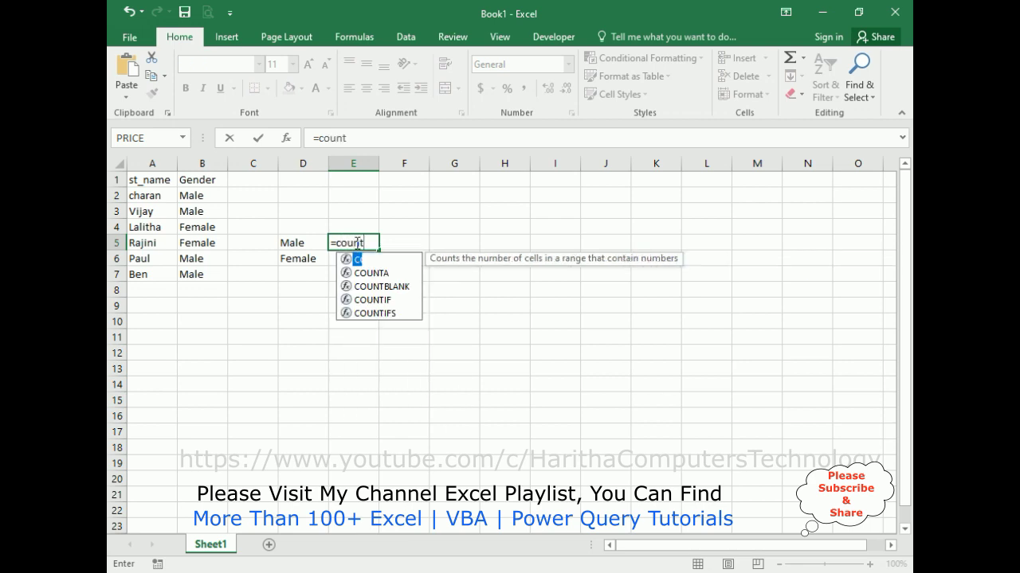
key("Tab")
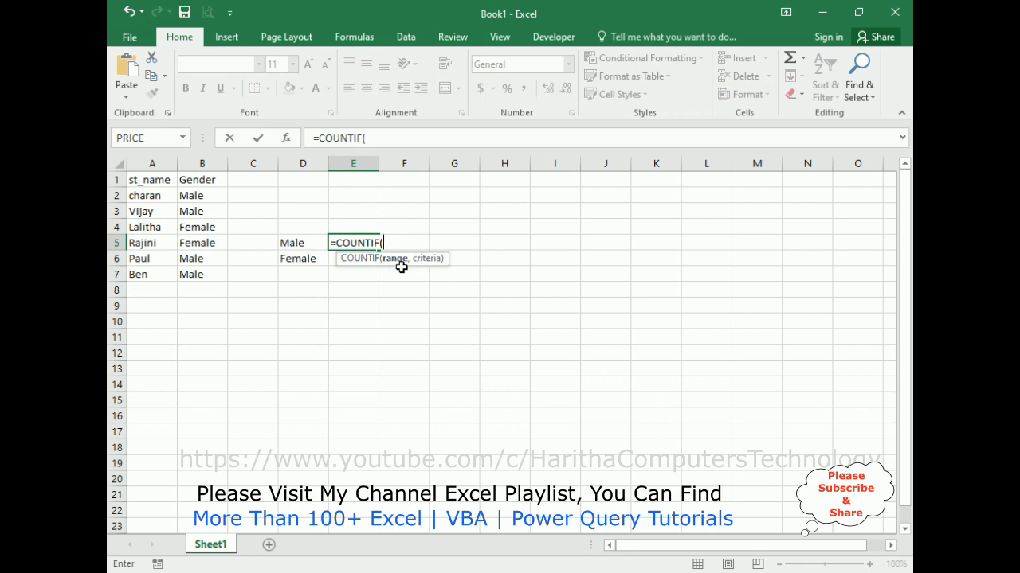
left_click(202, 164)
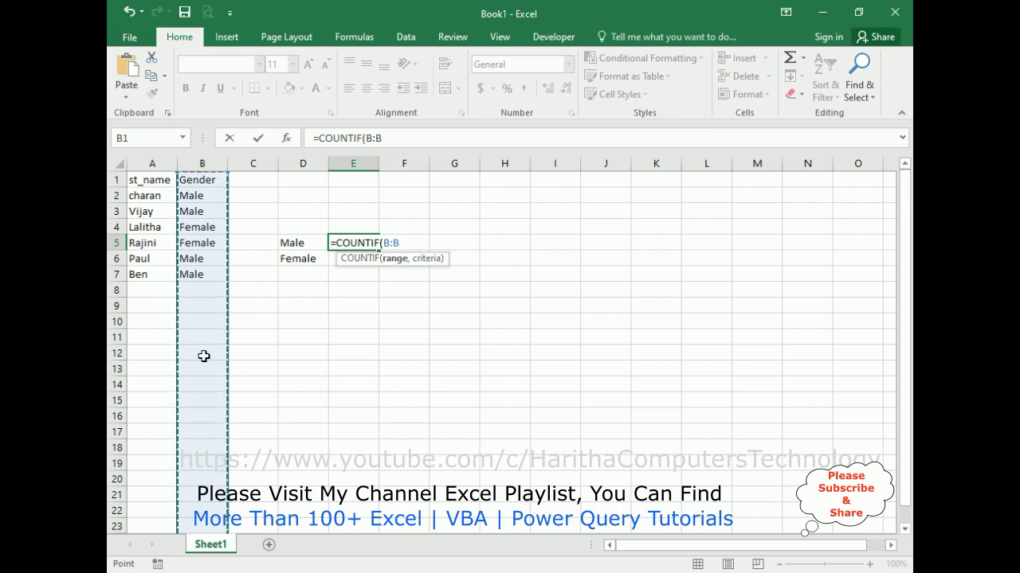
type(",")
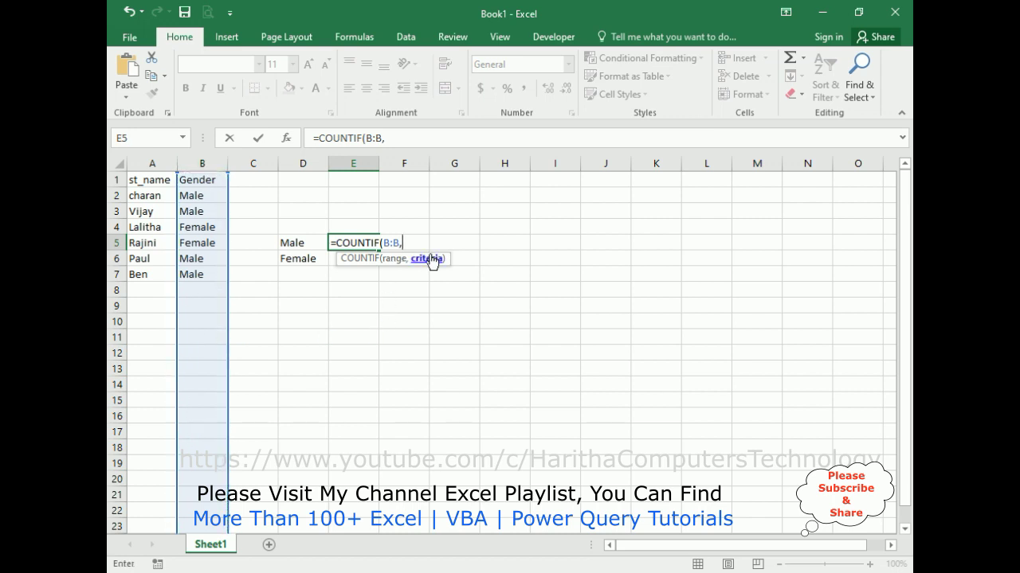
type("\"Male")
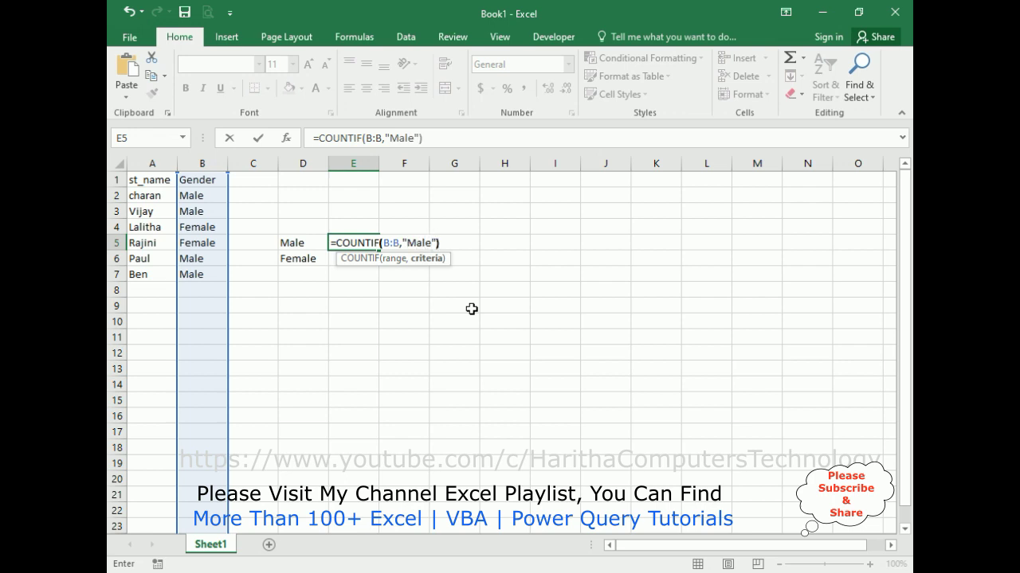
key("Return")
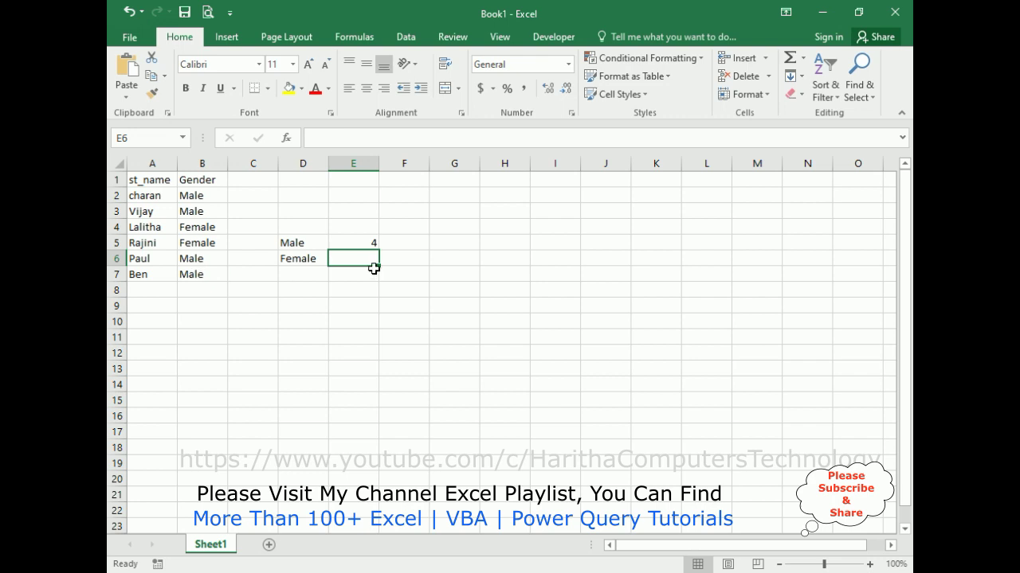
left_click(360, 245)
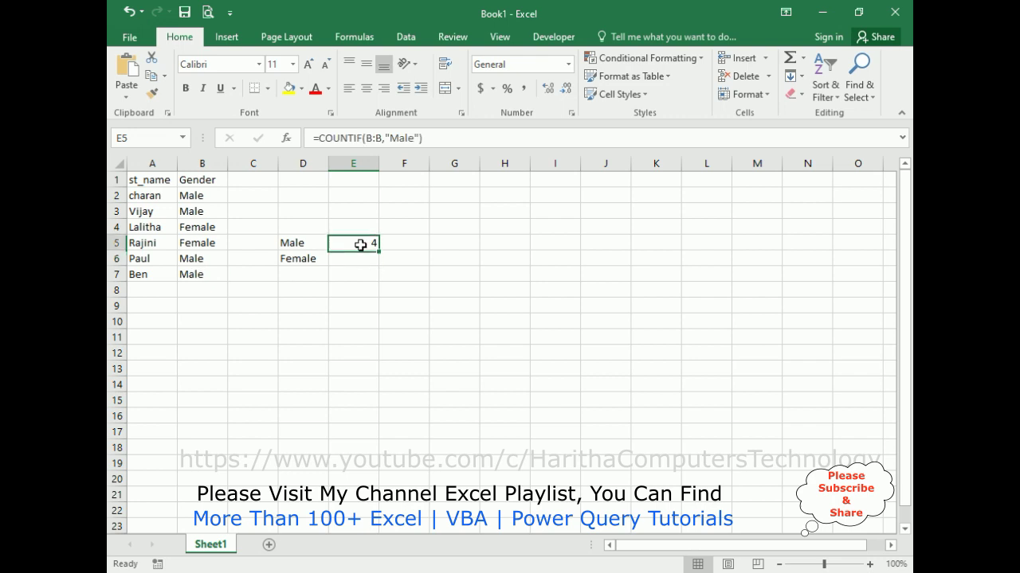
- Copy the Male COUNTIF formula from E5 into E6
left_click(451, 136)
key("shift+Home")
key("ctrl+c")
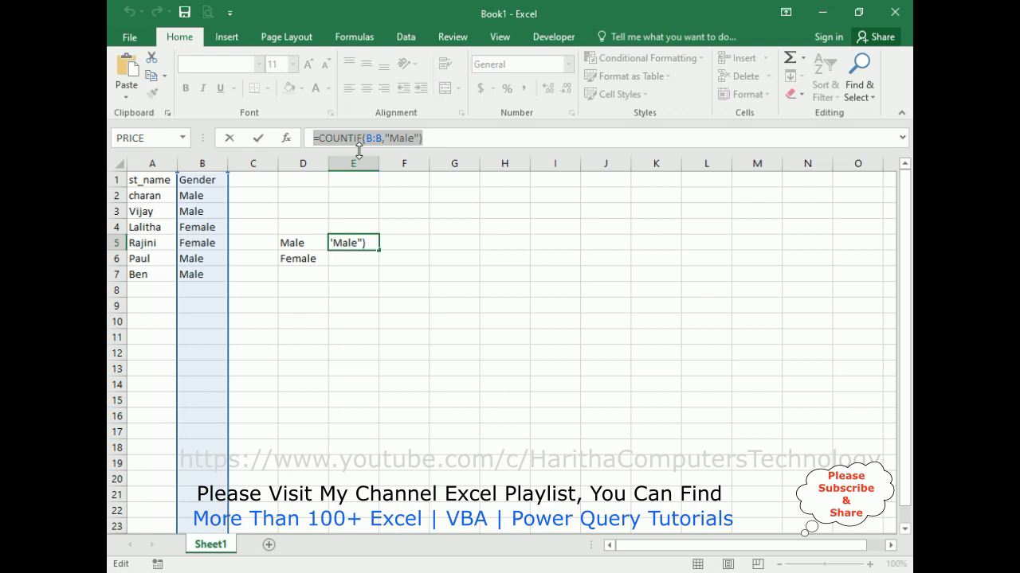
key("Escape")
left_click(344, 261)
key("ctrl+v")
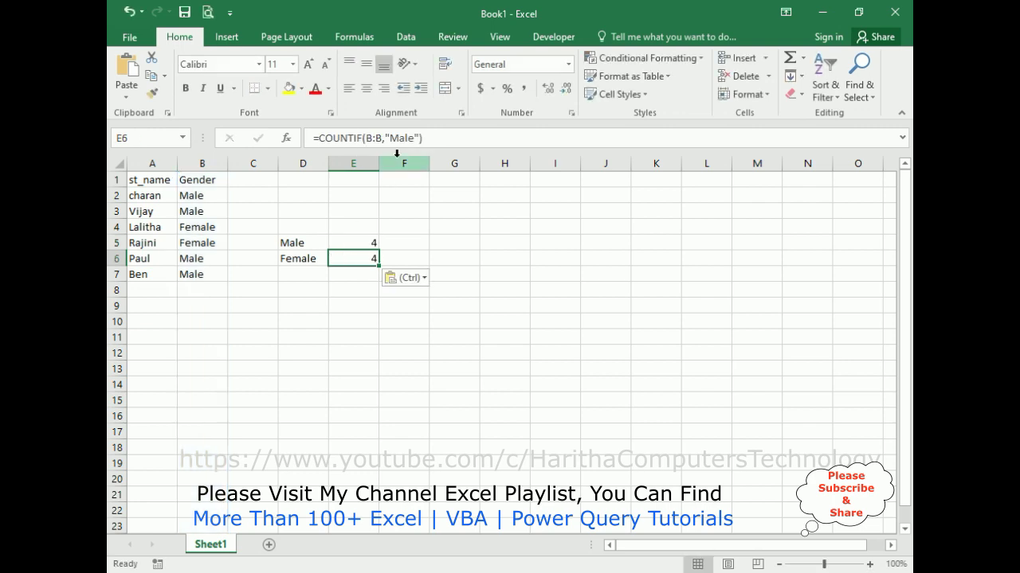
- Change E6's criterion to "Female" so it counts 2
left_click(391, 139)
type("Fe")
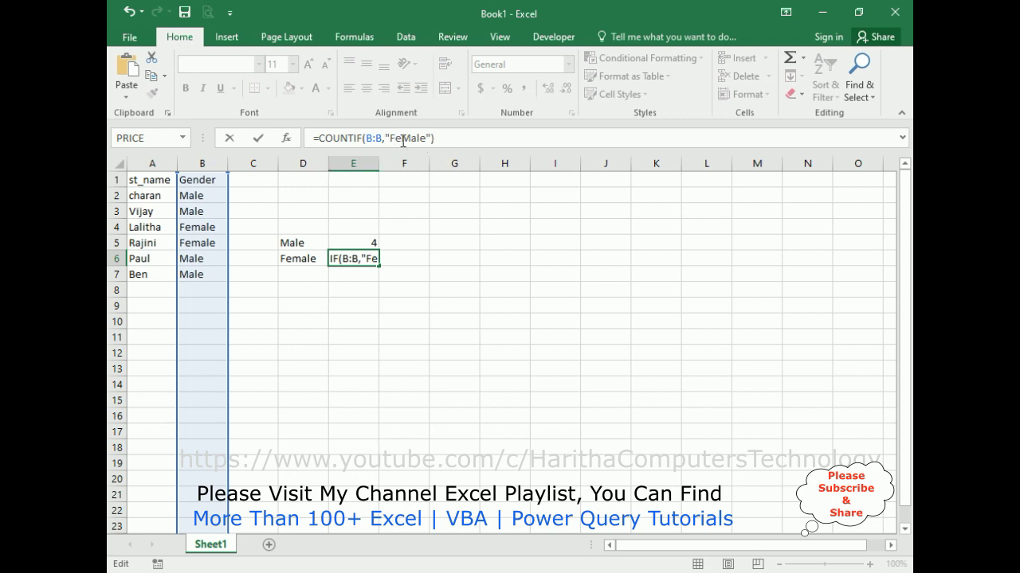
key("Delete")
type("m")
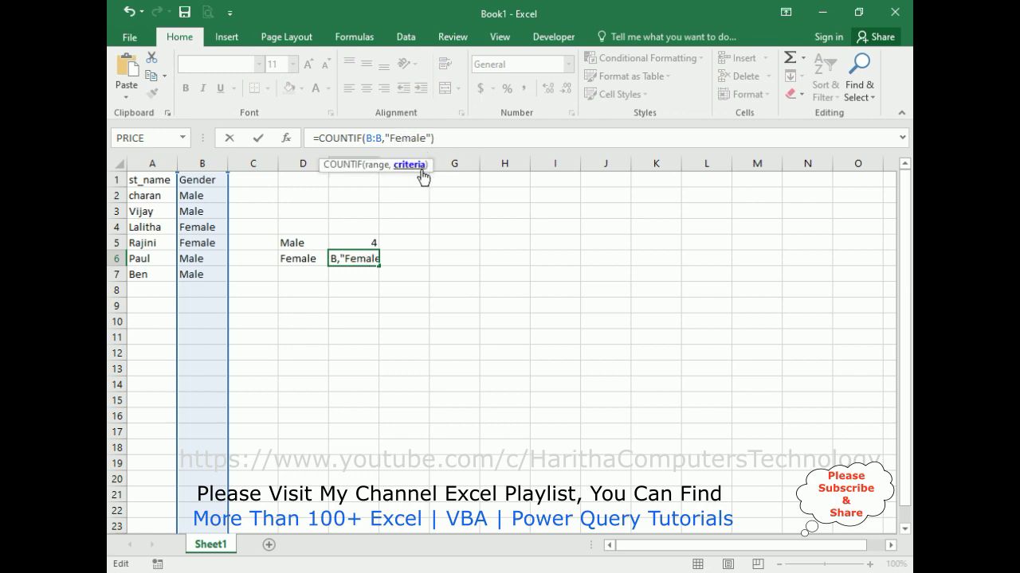
key("End")
key("Return")
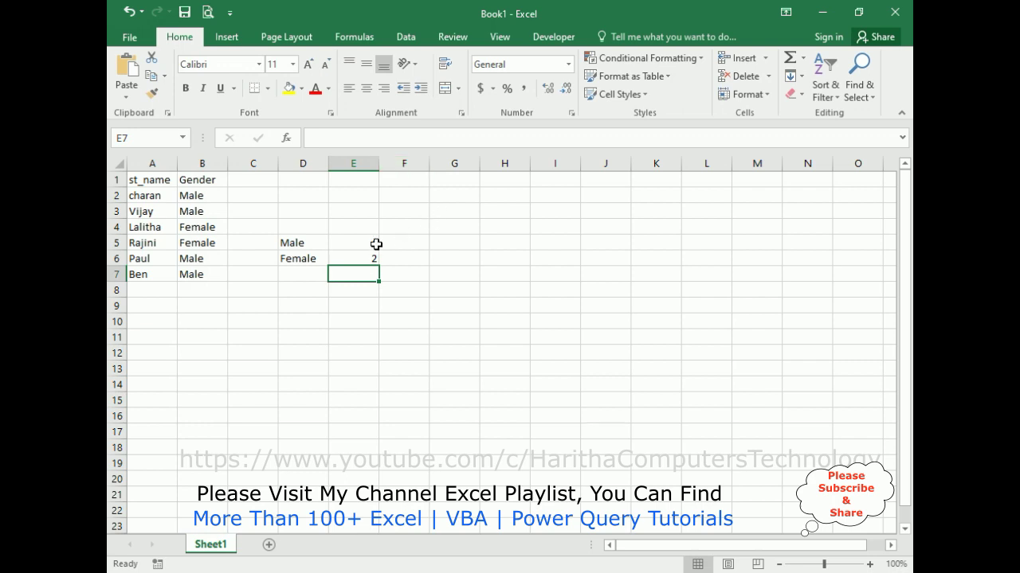
left_click(162, 285)
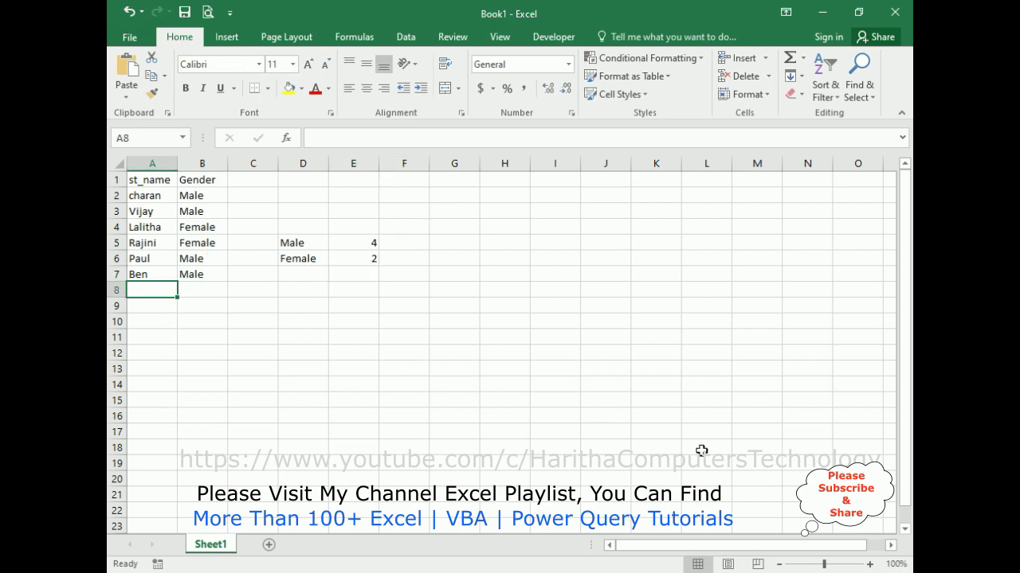
- Add Peter (Male) and Rose (Female) in rows 8–9, making the counts 5 and 3
type("Peter")
key("Tab")
type("M")
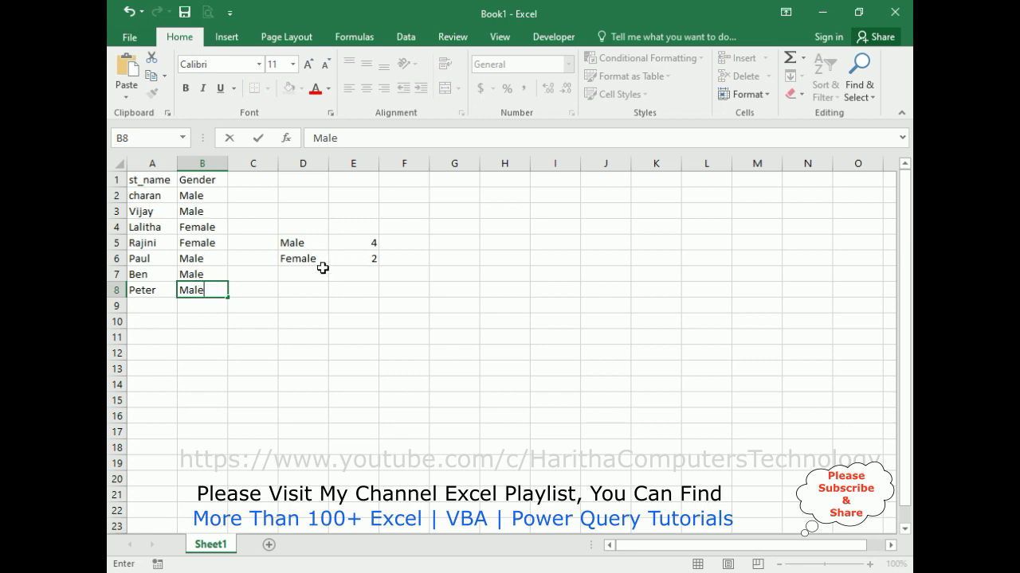
key("Return")
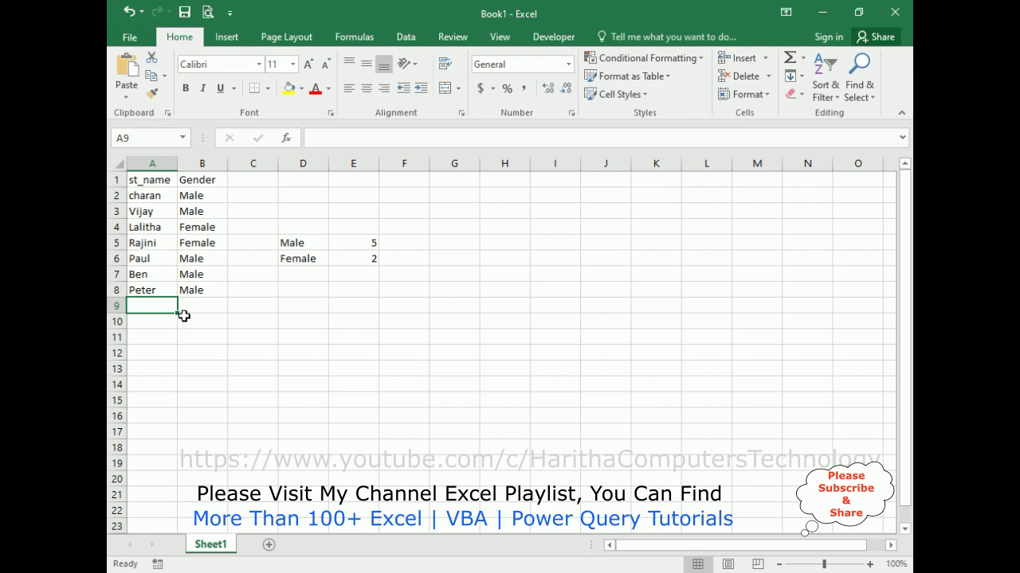
type("Rose")
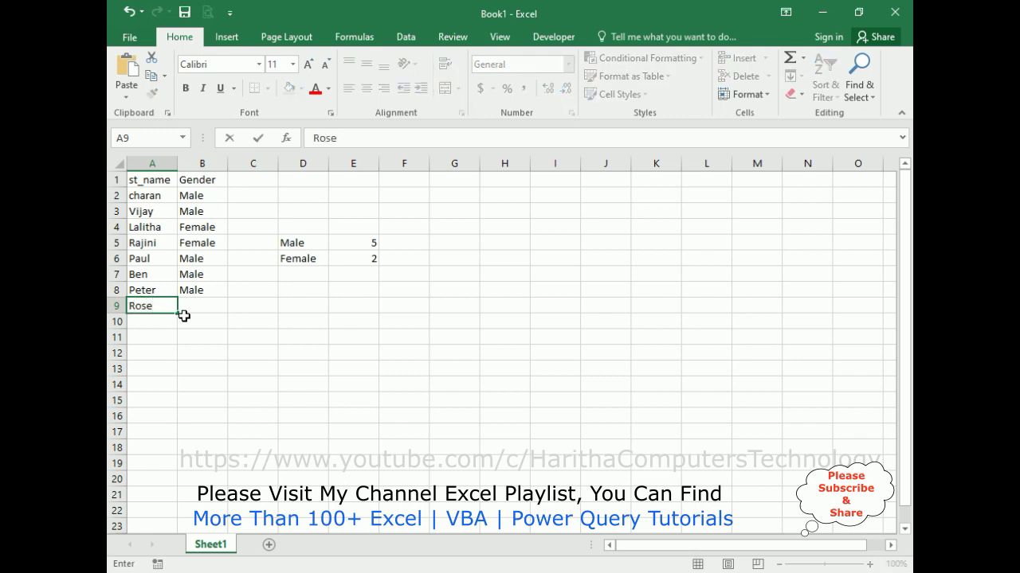
key("Tab")
type("Female")
key("Tab")
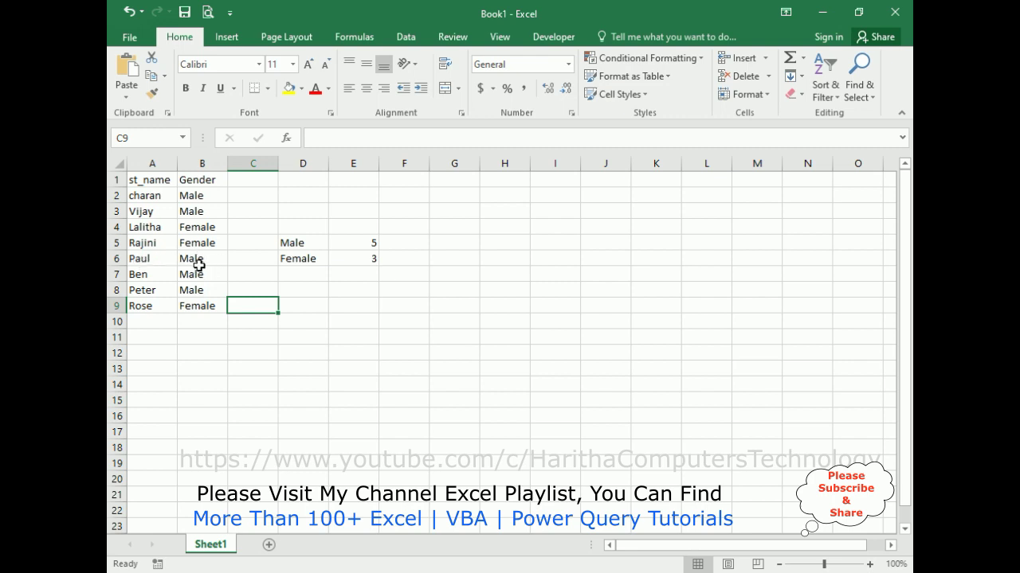
key("Left")
left_click(201, 258)
double_click(204, 258)
double_click(204, 258)
key("BackSpace")
type("Fema")
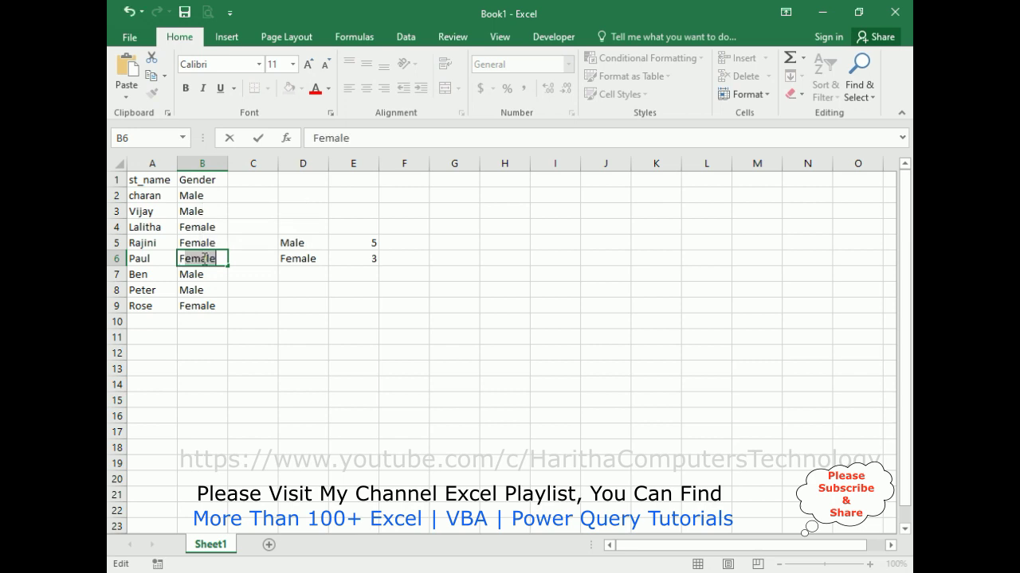
key("Return")
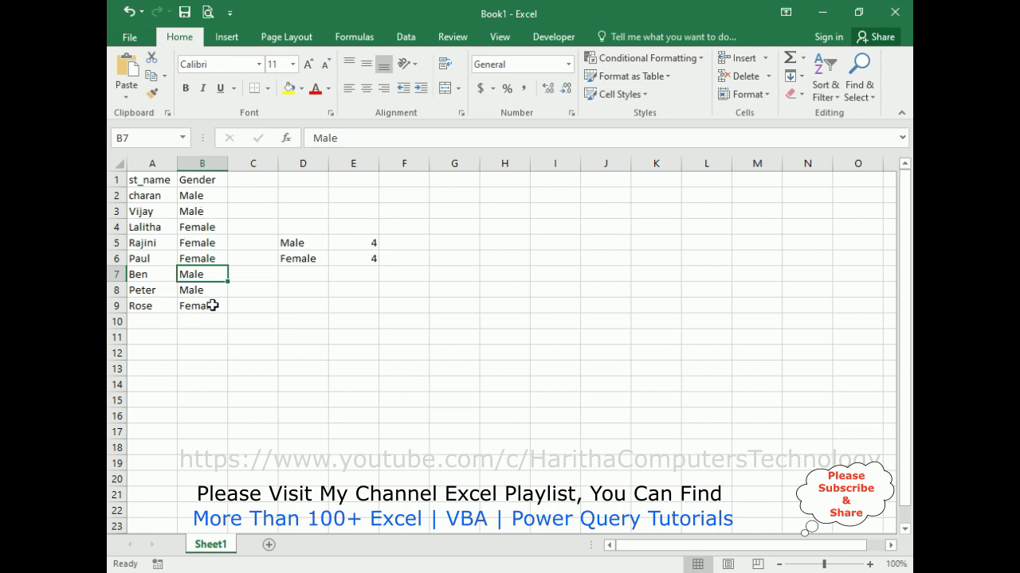
left_click(199, 262)
double_click(196, 261)
key("BackSpace")
type("M")
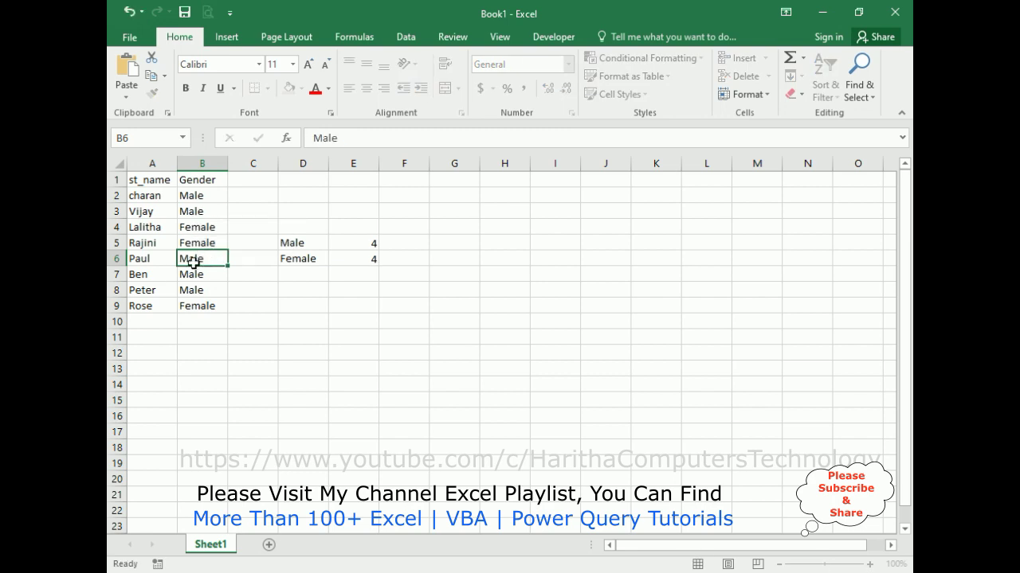
key("Return")
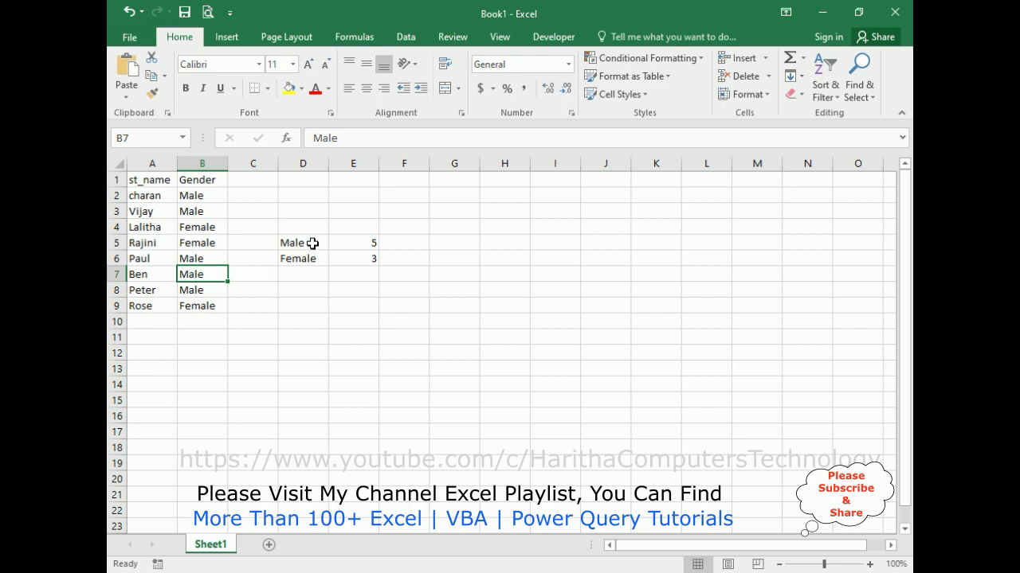
left_click(403, 342)
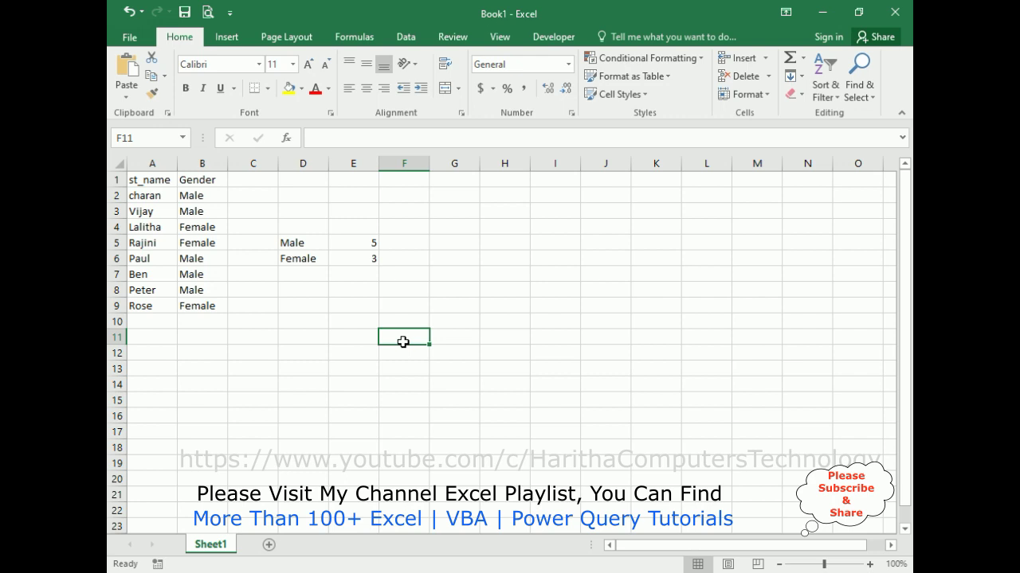
left_click(301, 294)
- Type the label 'Power Query' in D8 and bring up the Data tab tools
type("P")
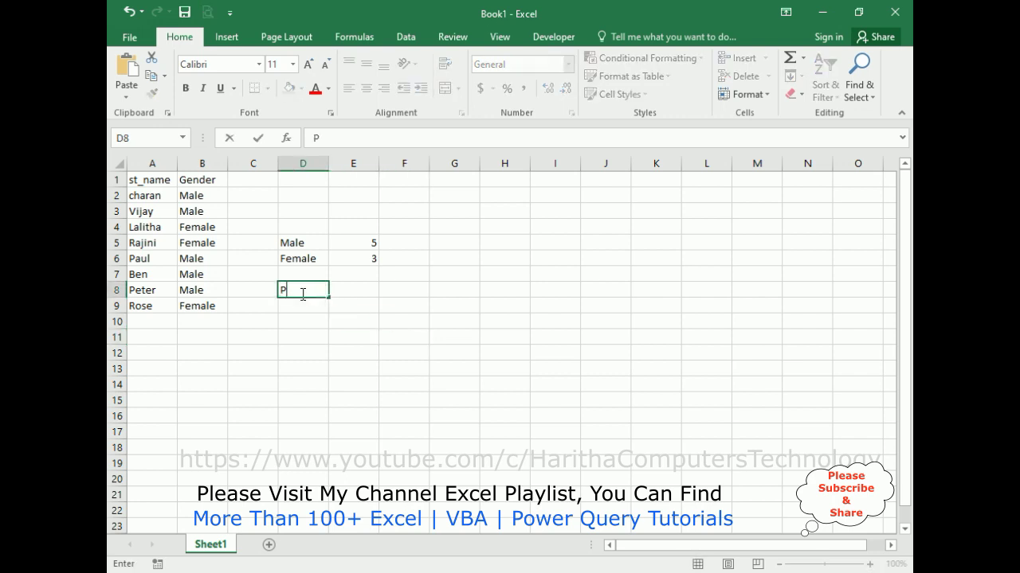
type("ower Query")
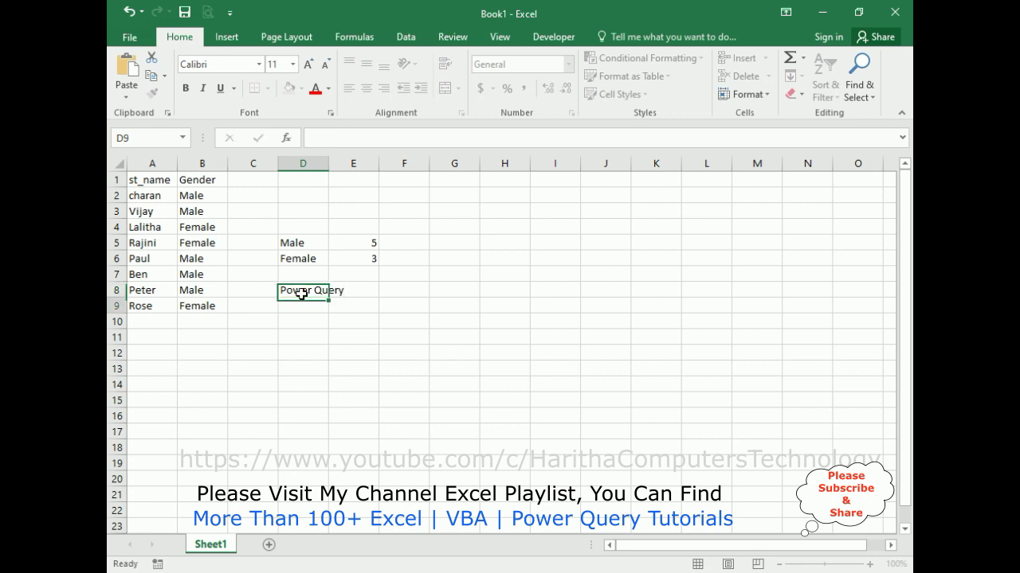
key("Return")
left_click(303, 322)
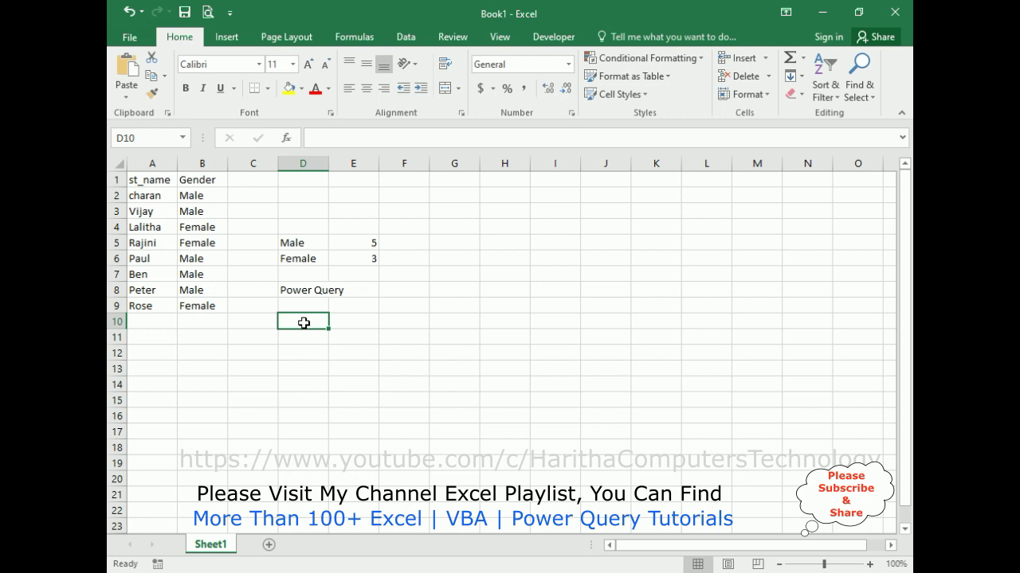
left_click(408, 38)
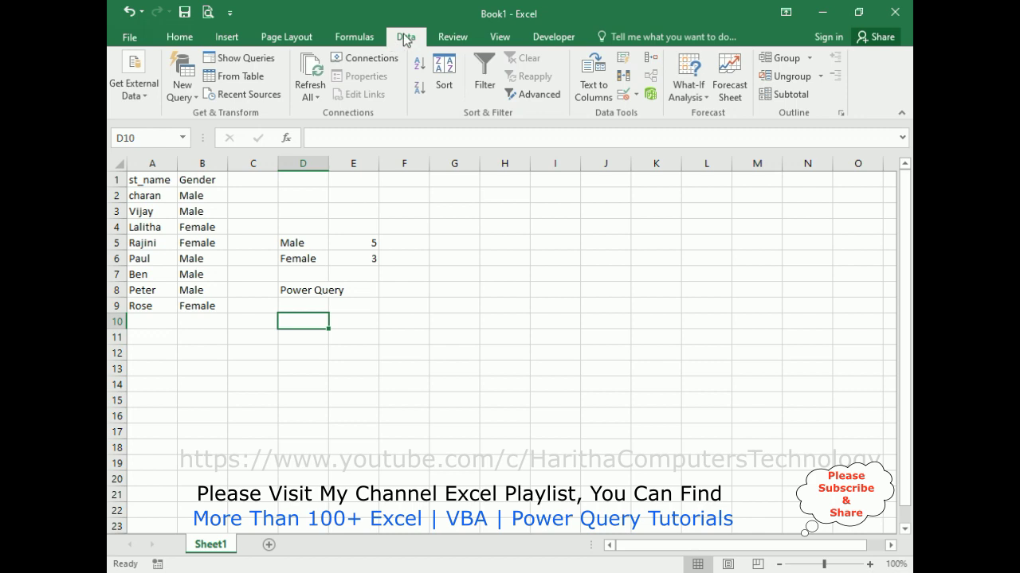
- Turn A1:B9 into Table1 with headers and load it into Power Query Editor
left_click(231, 76)
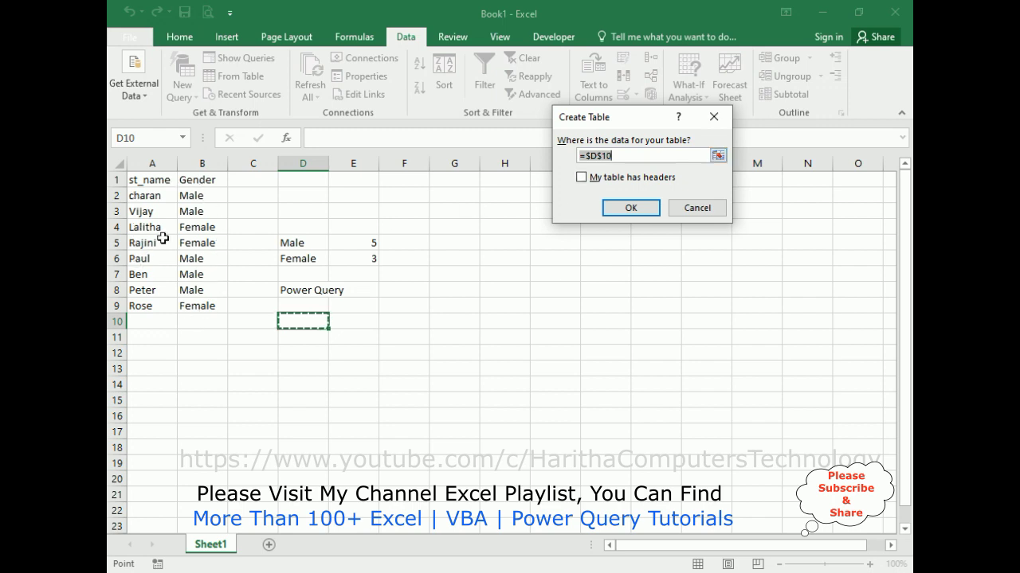
left_click_drag(141, 180, 206, 306)
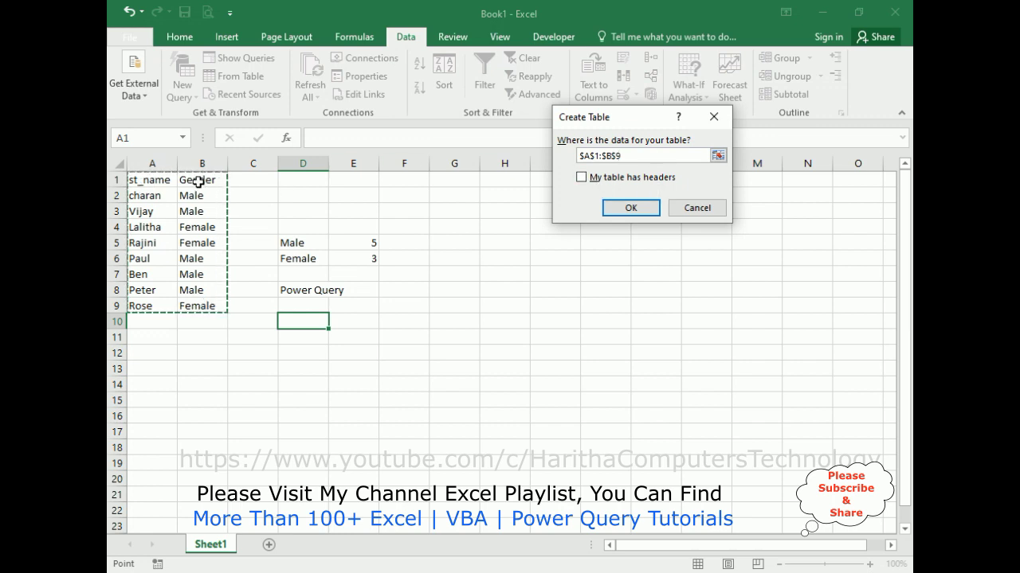
left_click(581, 178)
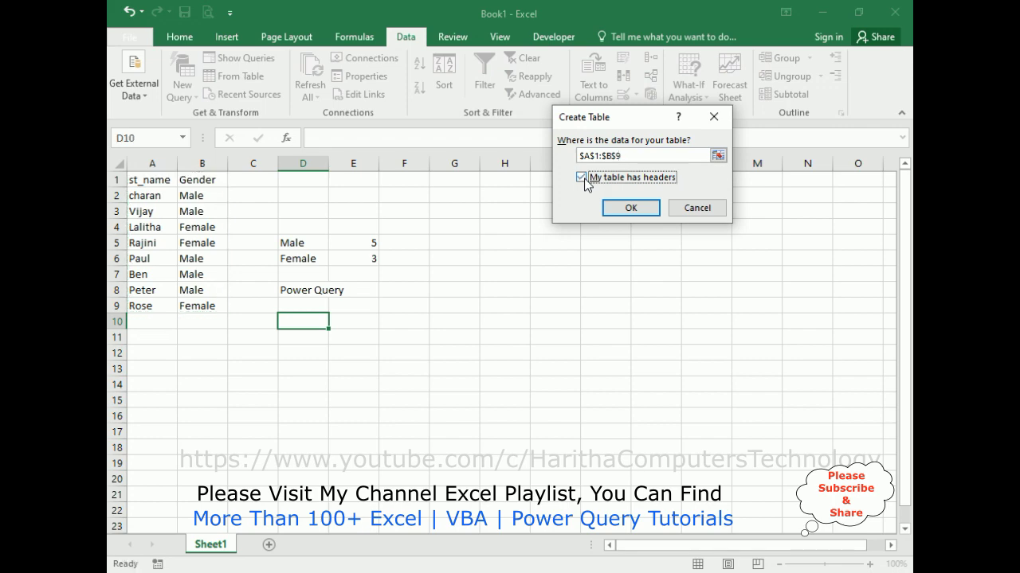
left_click(629, 211)
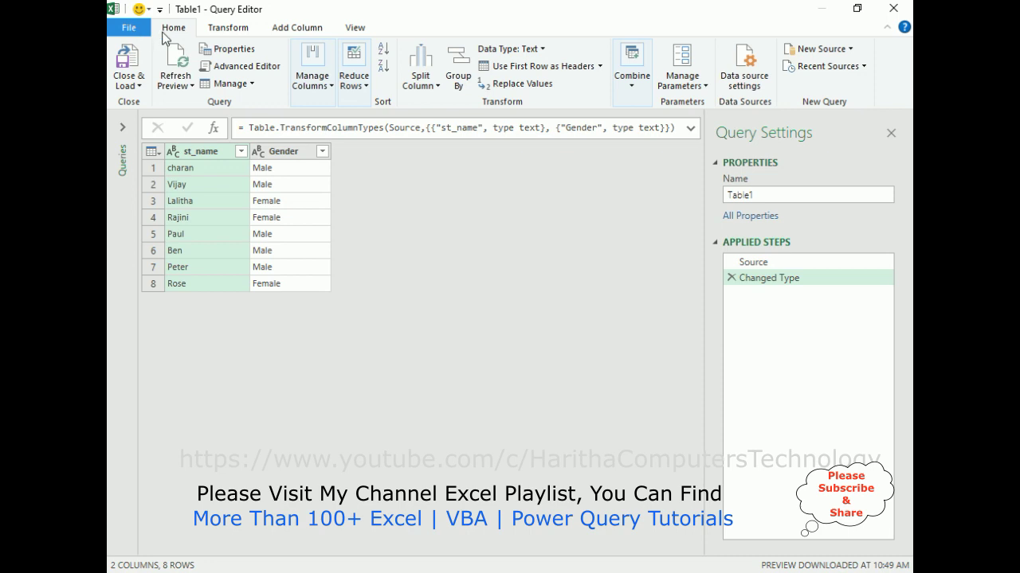
- Group Table1 by Gender with a Count Rows column named Count-Gender
left_click(228, 32)
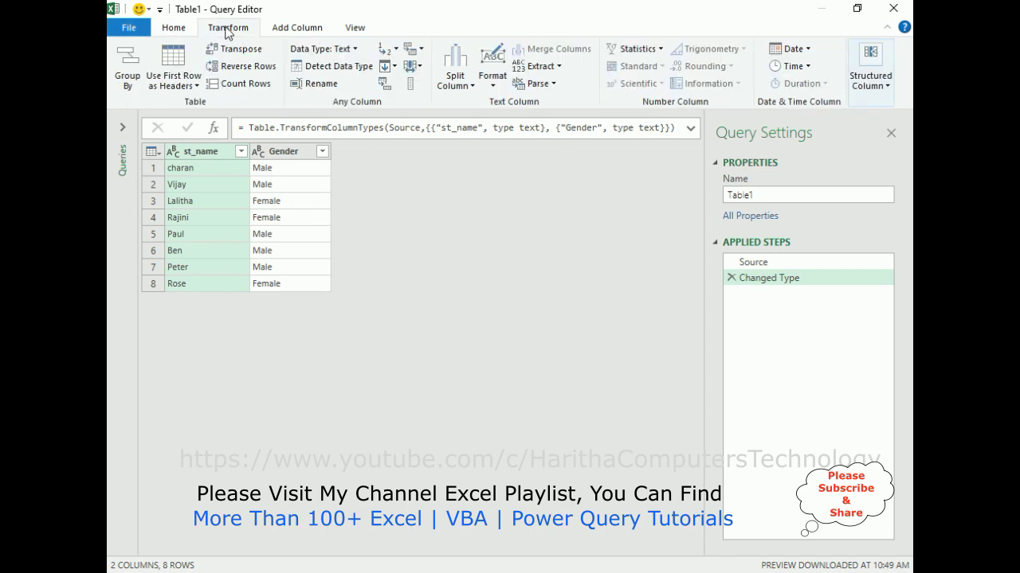
left_click(130, 80)
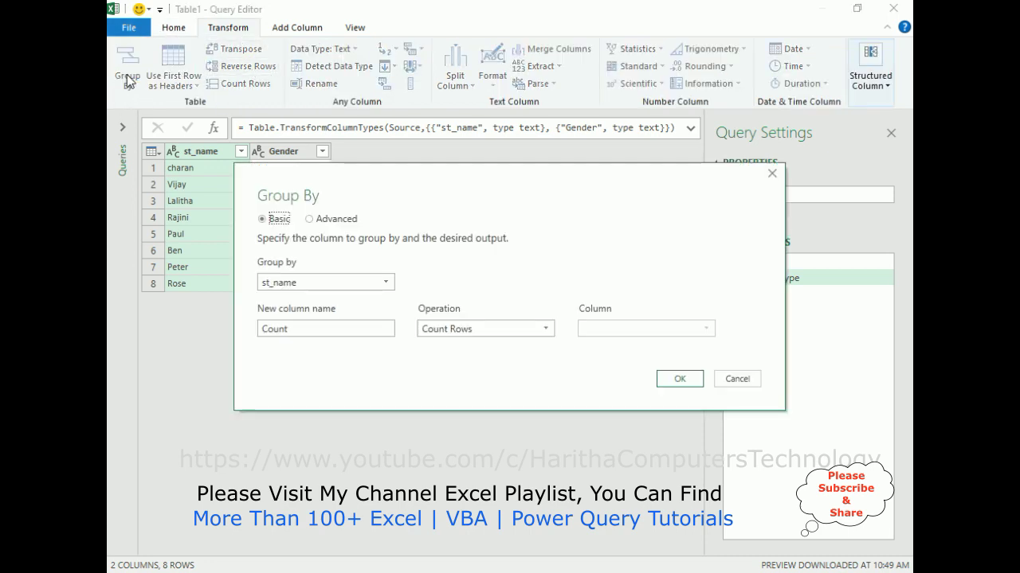
left_click(381, 286)
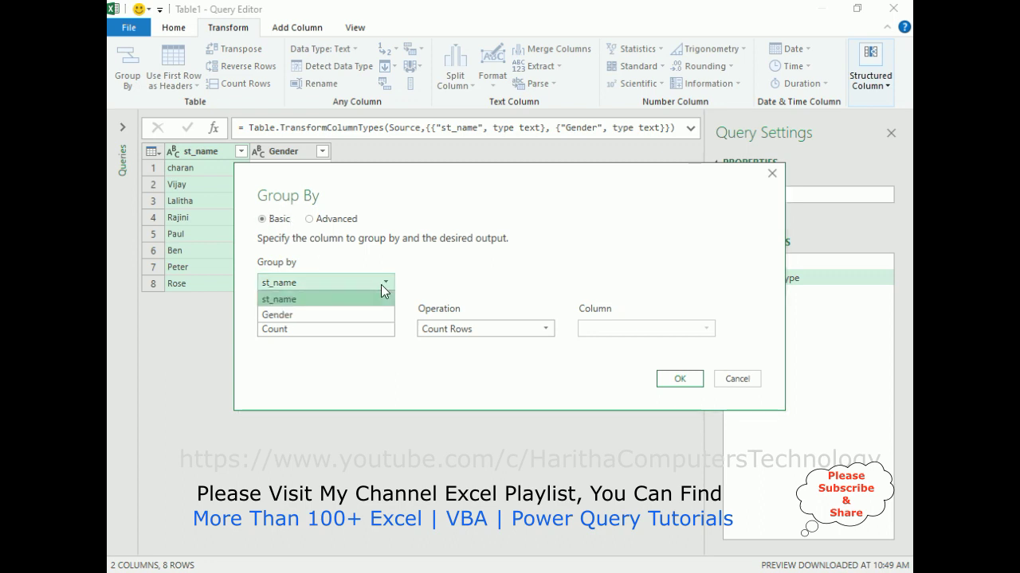
left_click(280, 316)
left_click_drag(292, 330, 247, 333)
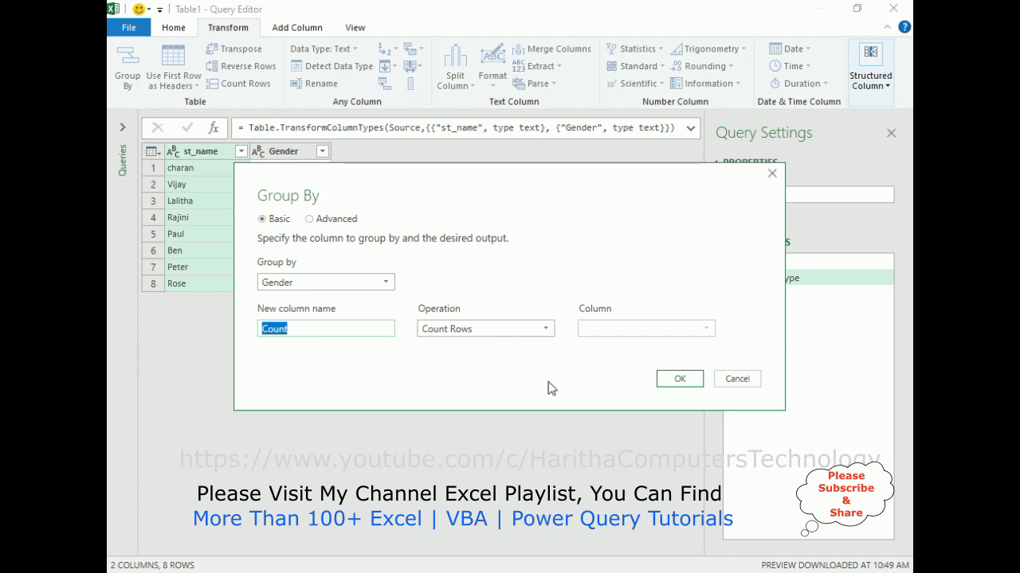
key("End")
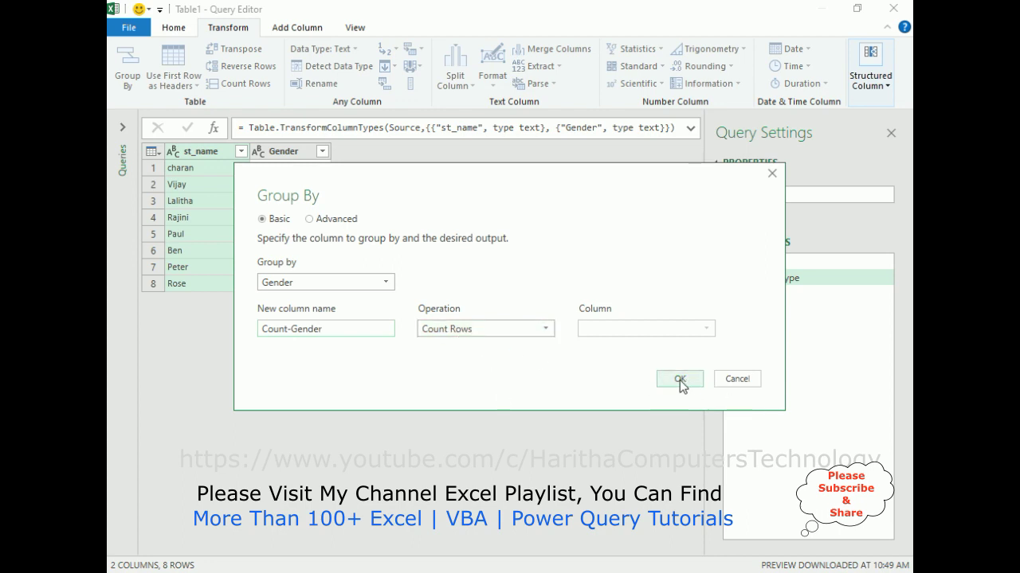
left_click(548, 328)
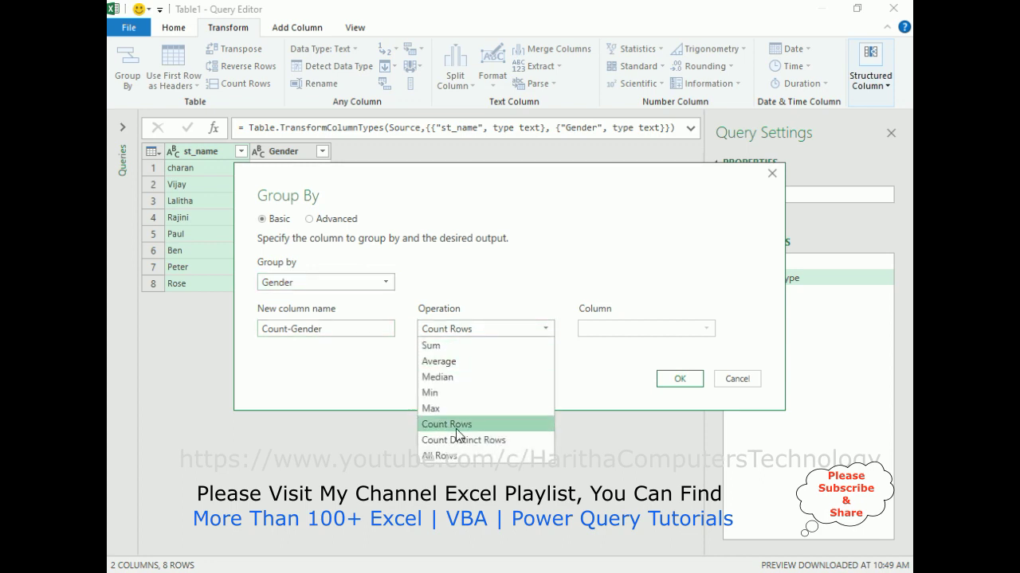
left_click(666, 377)
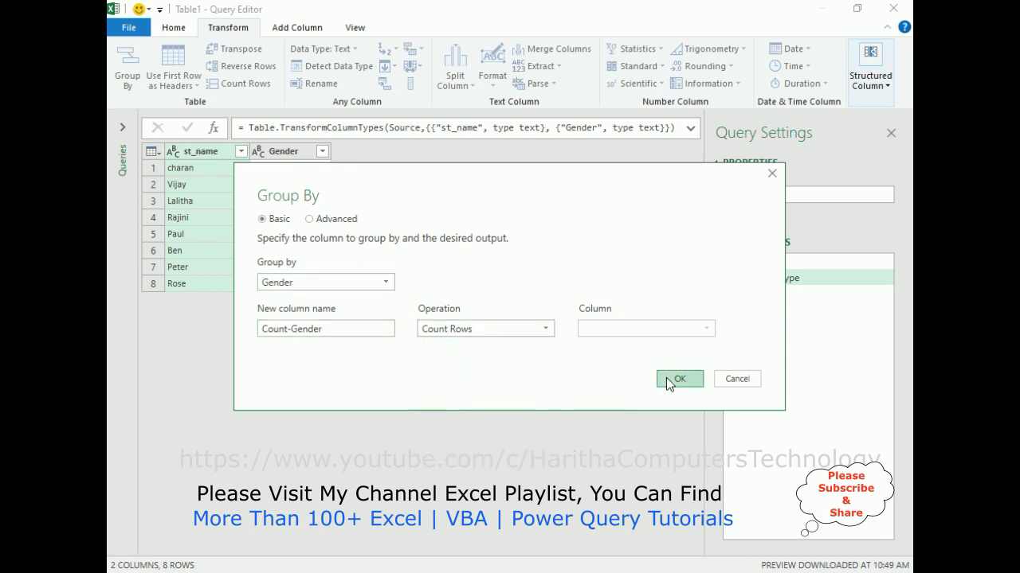
left_click(666, 377)
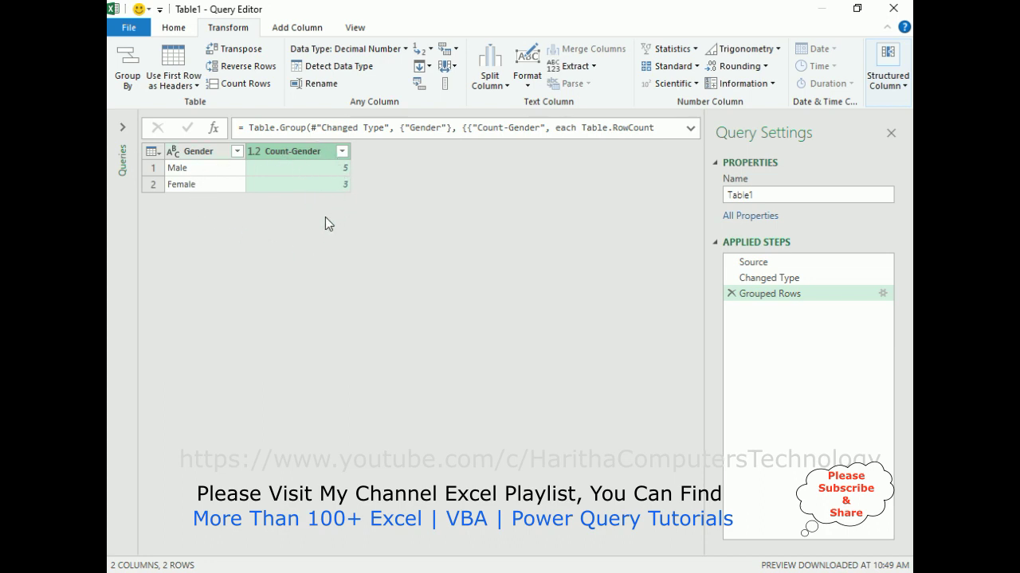
- Load the grouped query via Close & Load To into the existing worksheet at cell D10
left_click(170, 30)
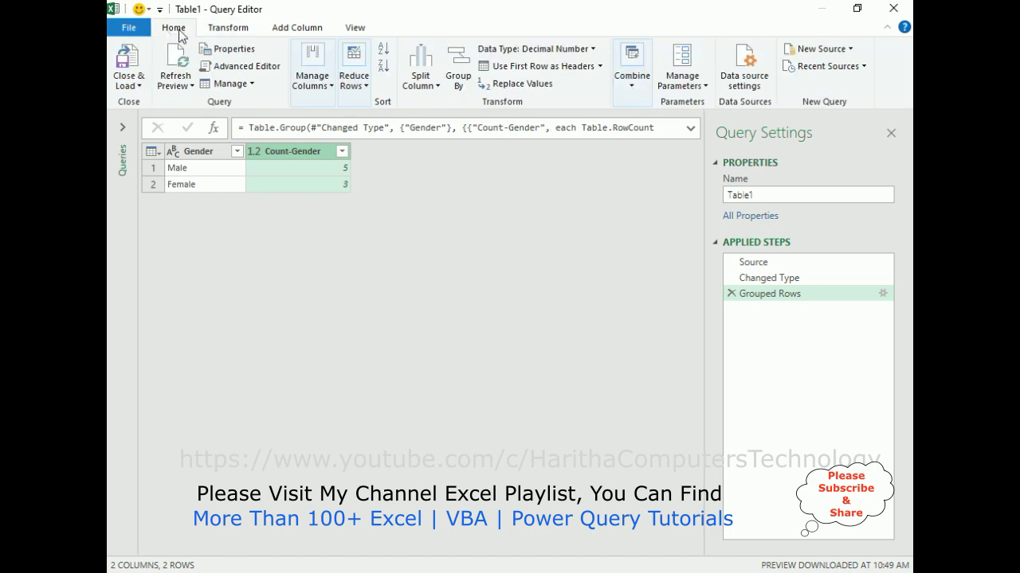
left_click(137, 89)
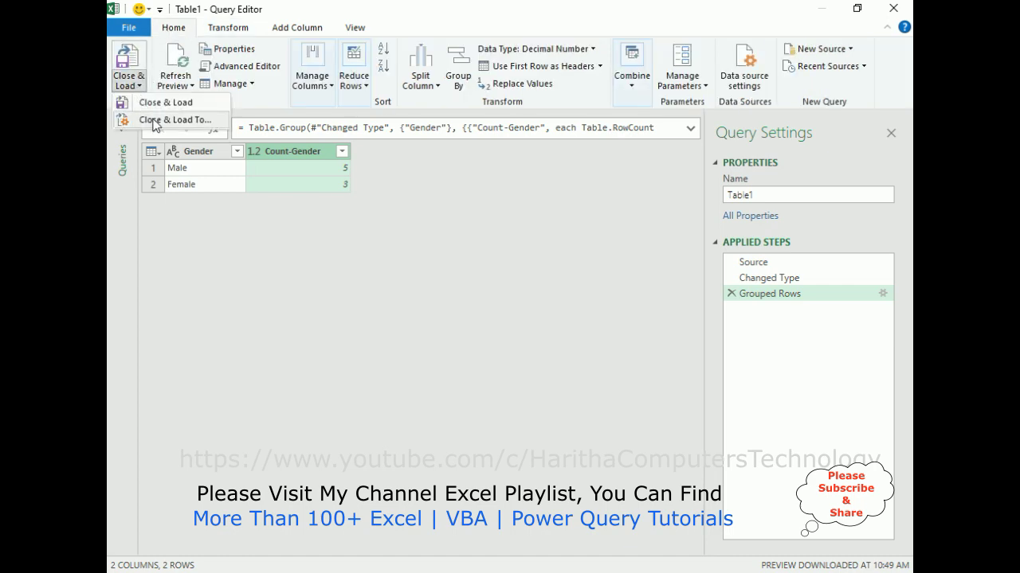
left_click(156, 121)
left_click_drag(455, 165, 648, 108)
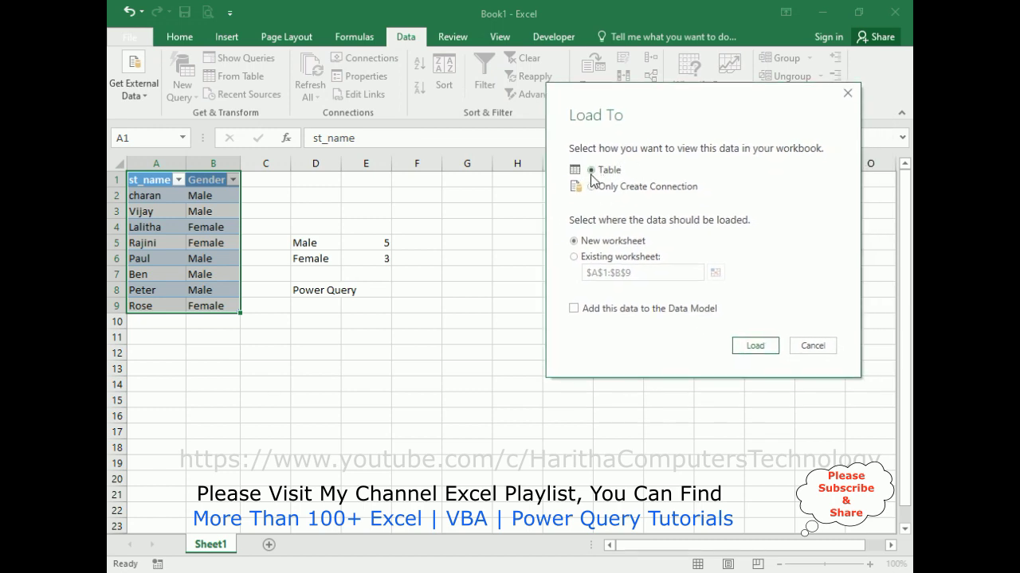
left_click(574, 258)
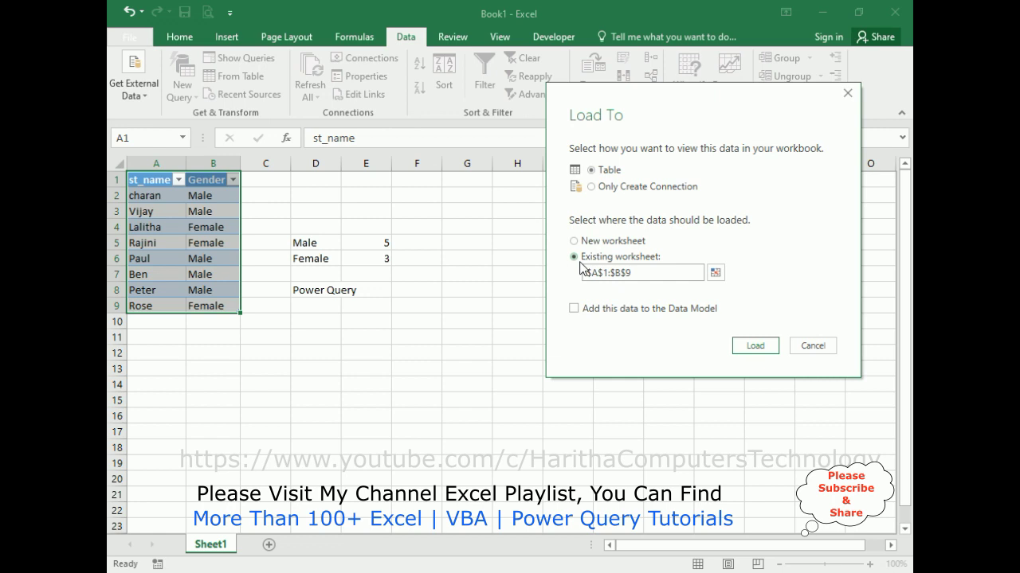
left_click(714, 273)
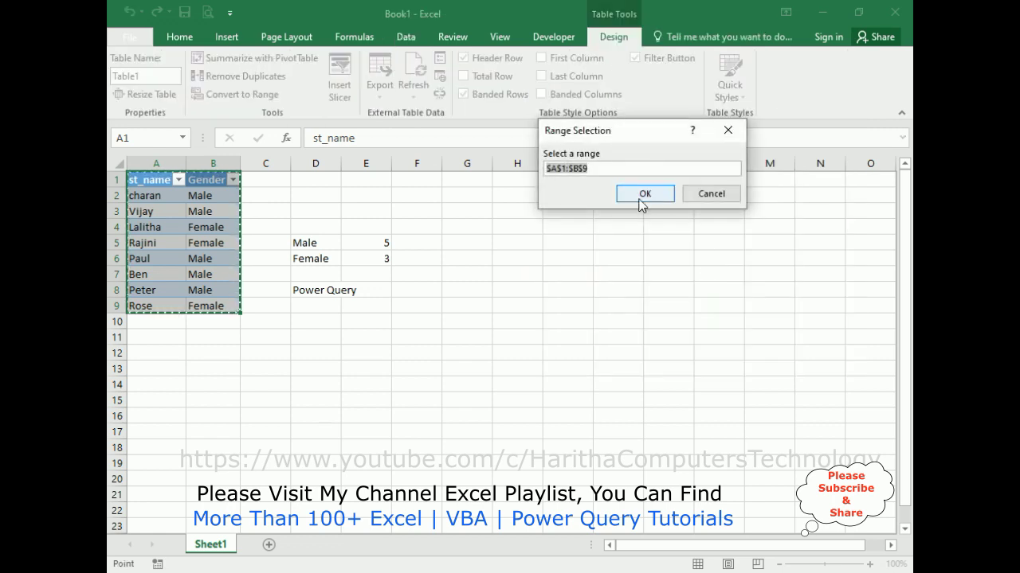
left_click(300, 323)
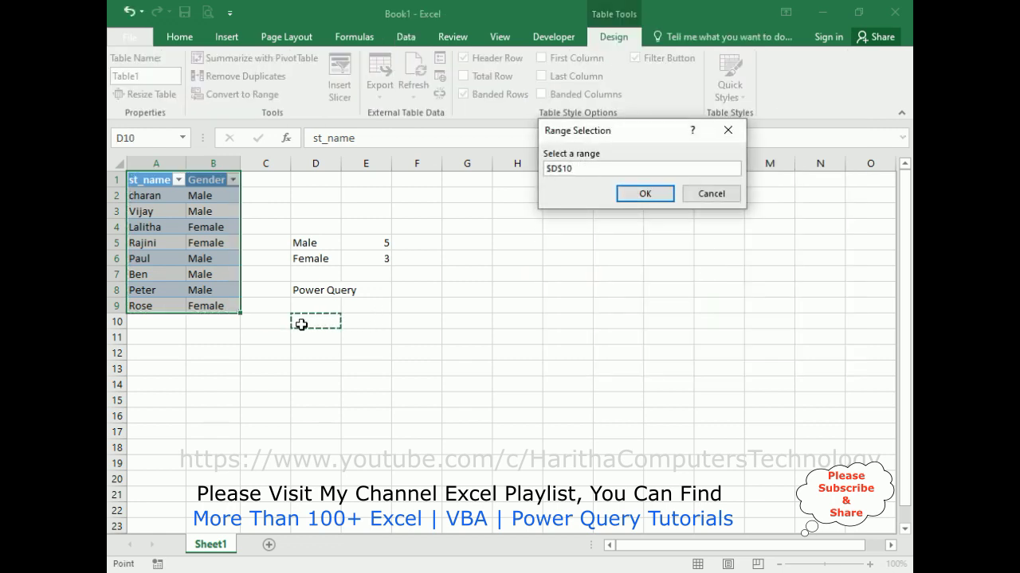
left_click(647, 194)
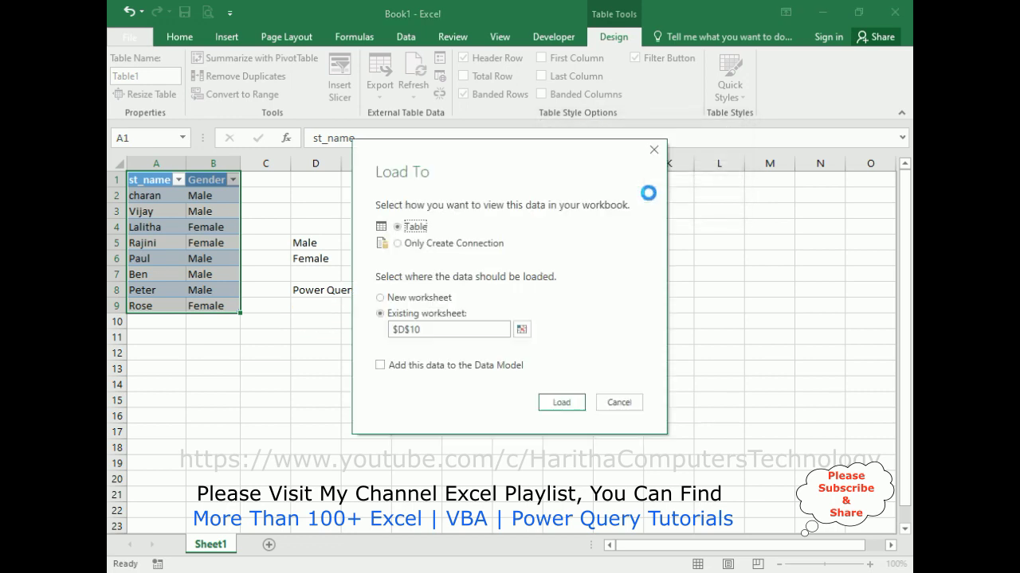
left_click(559, 402)
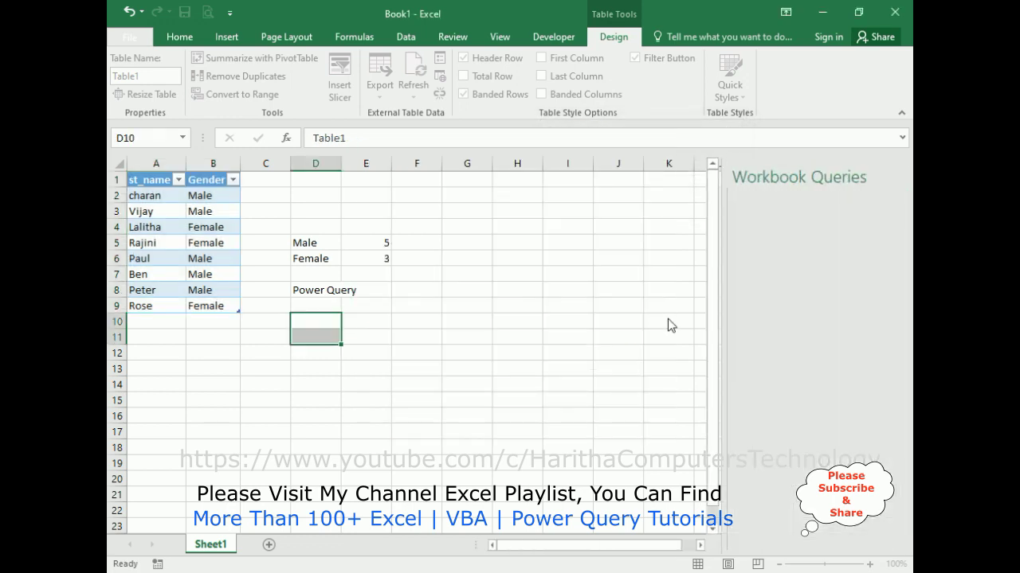
left_click(509, 320)
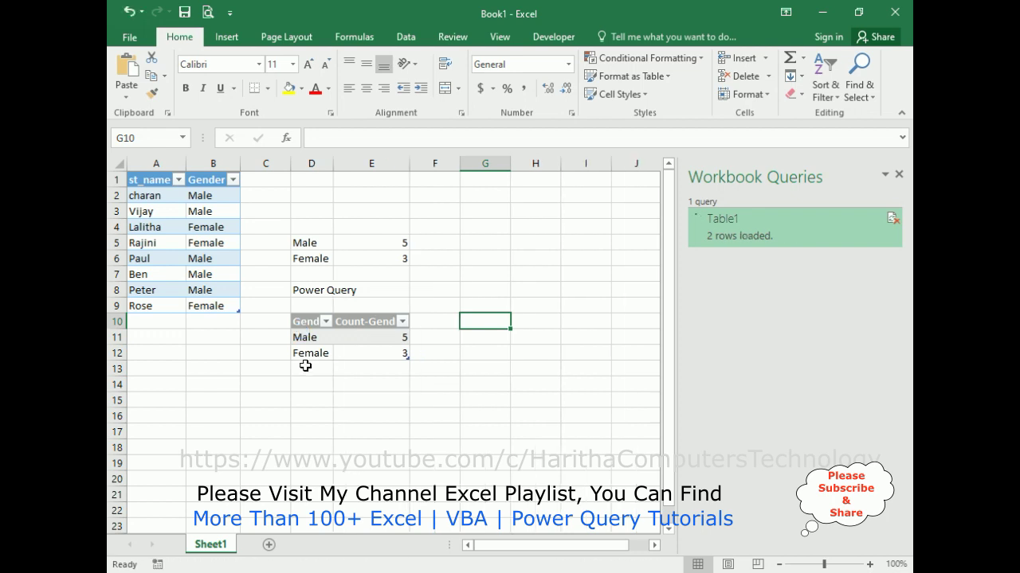
- Highlight the COUNTIF results in C4:E6 for comparison, then return to cell A10
left_click(539, 338)
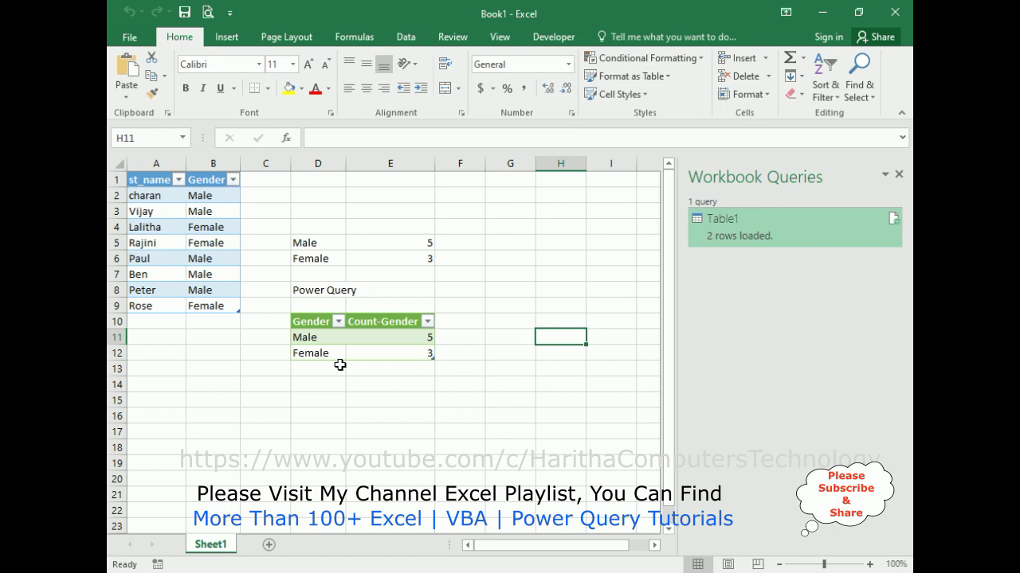
left_click(141, 321)
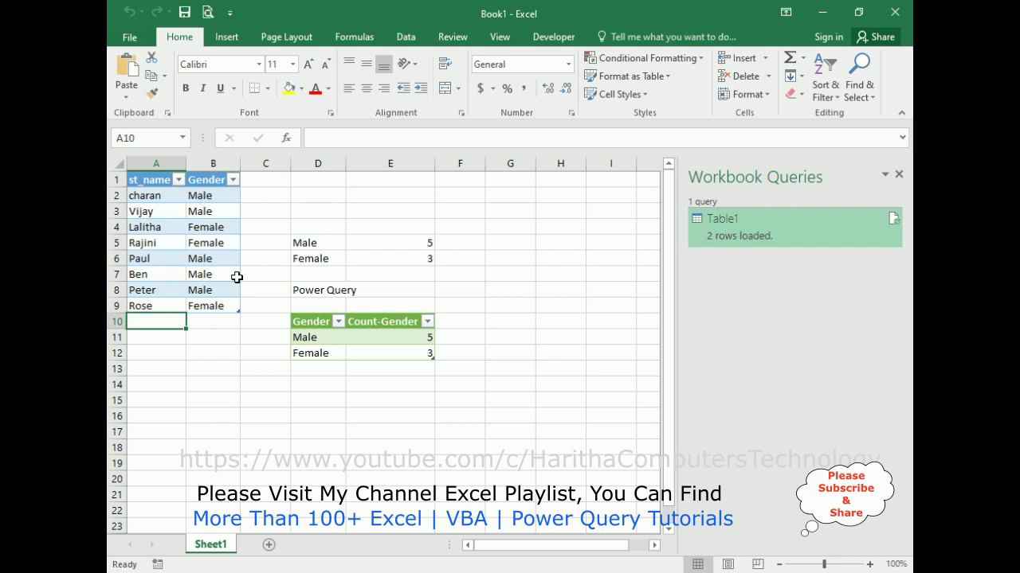
left_click_drag(285, 227, 427, 261)
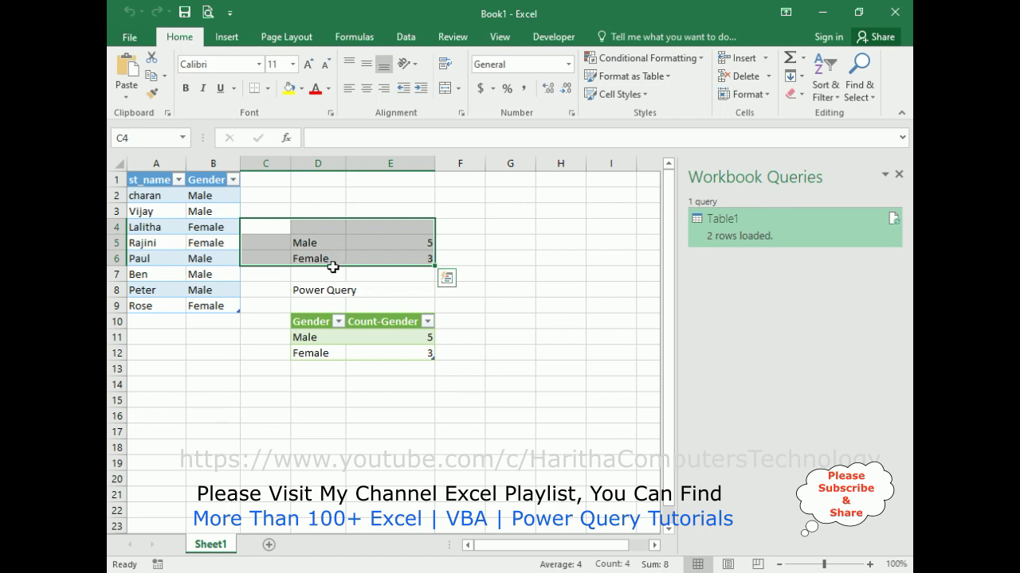
left_click(560, 400)
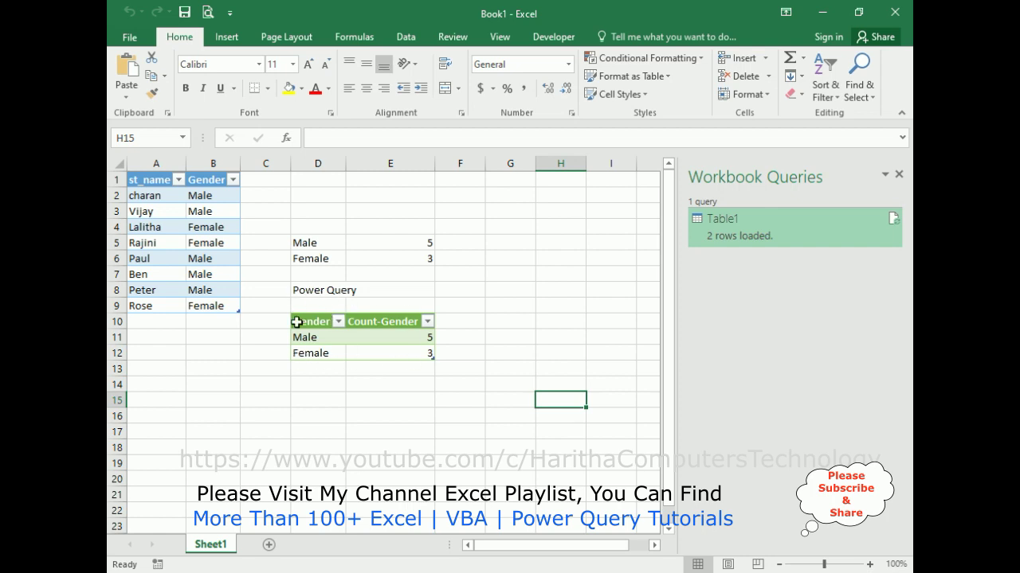
left_click(147, 321)
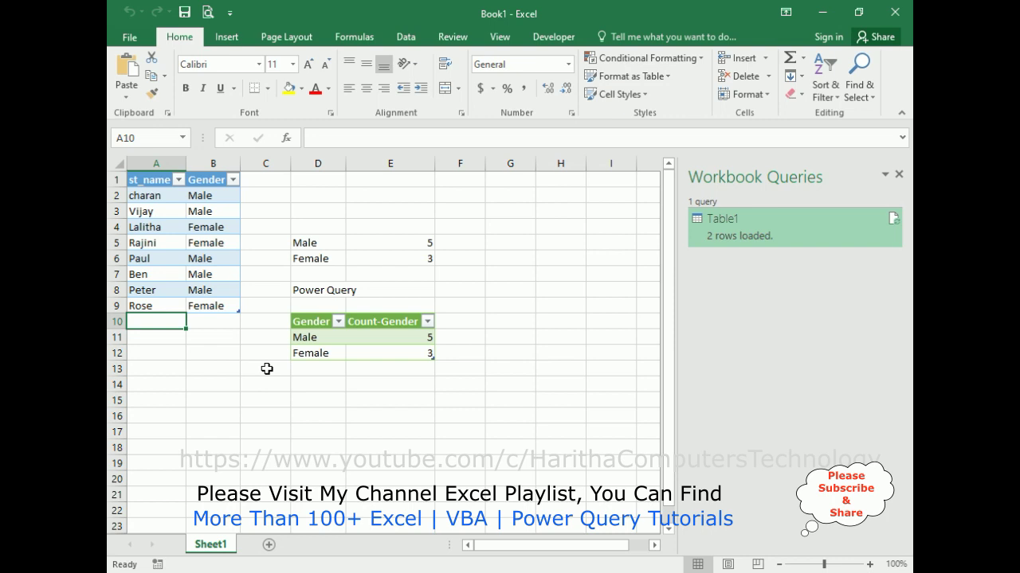
- Add a new male student in row 10 and Refresh All the query
type("Karthik")
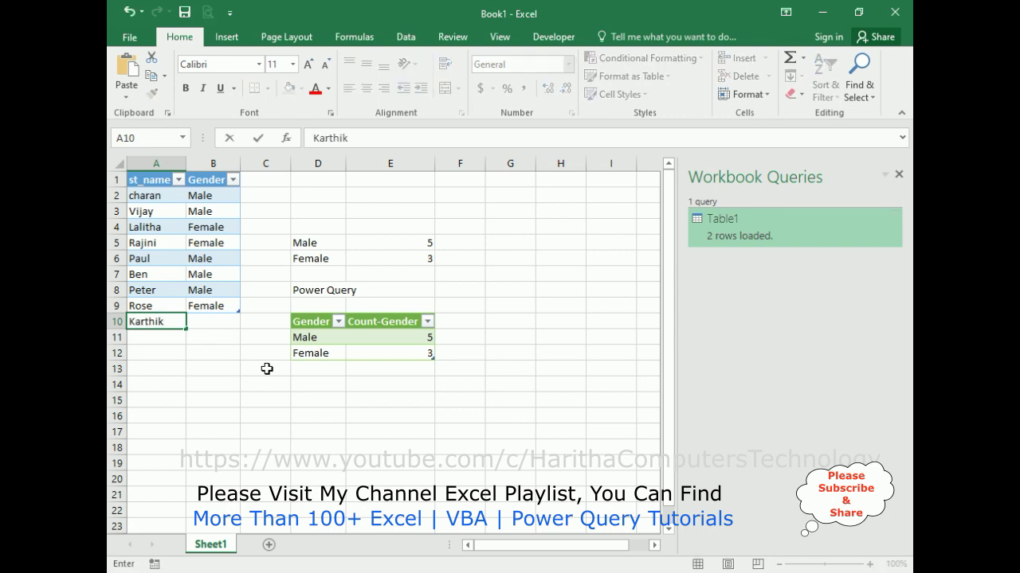
key("Tab")
type("M")
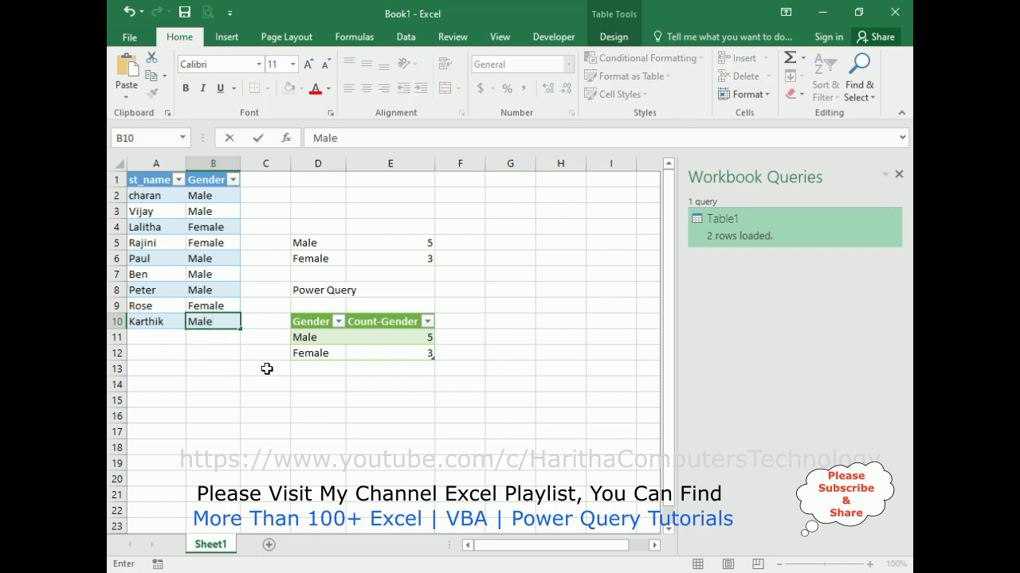
key("Return")
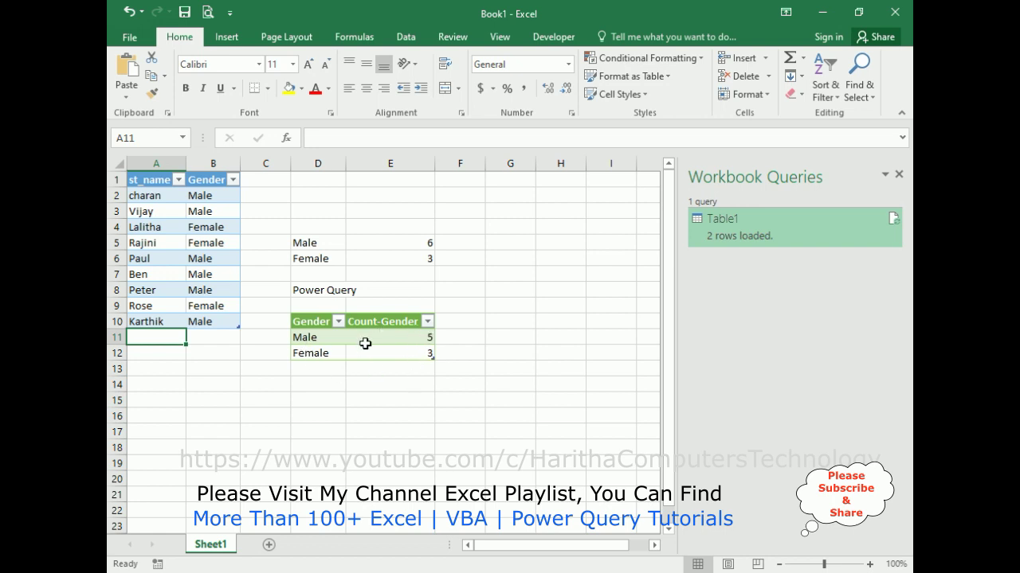
left_click(406, 36)
left_click(314, 97)
left_click(326, 116)
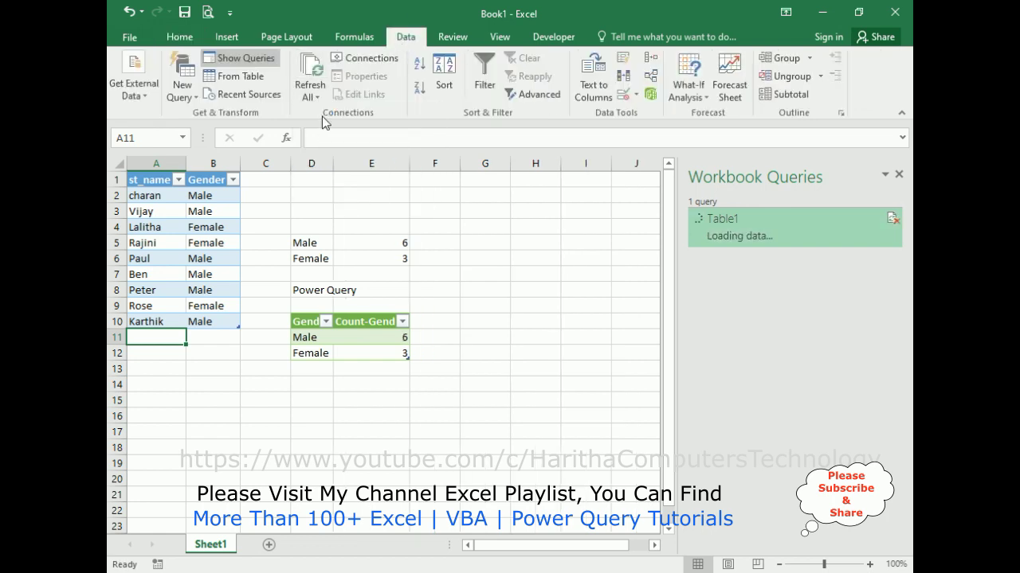
- Enter another new student with gender Female in row 11
left_click(143, 339)
type("V")
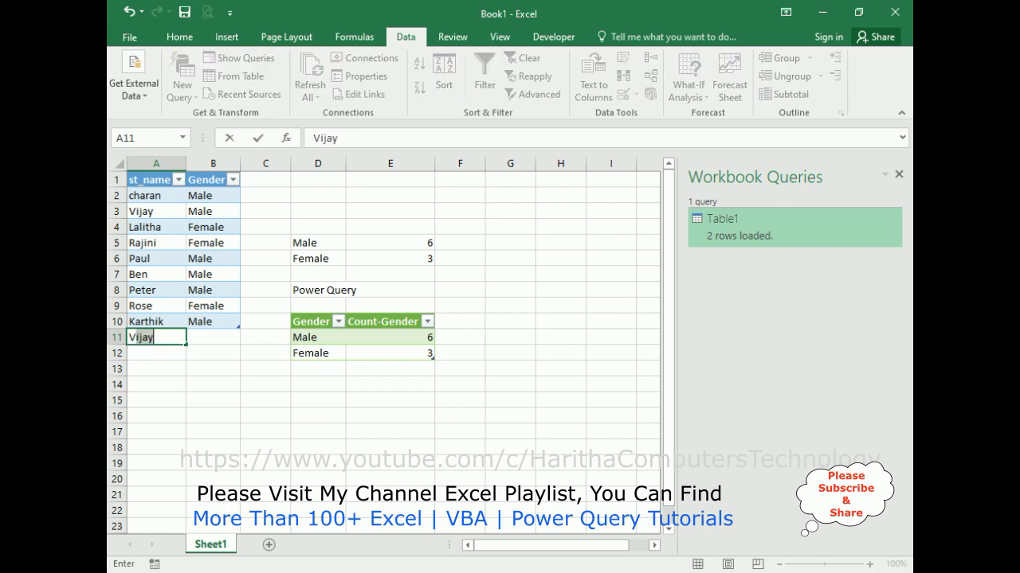
type("IJAYA")
key("Tab")
type("fE")
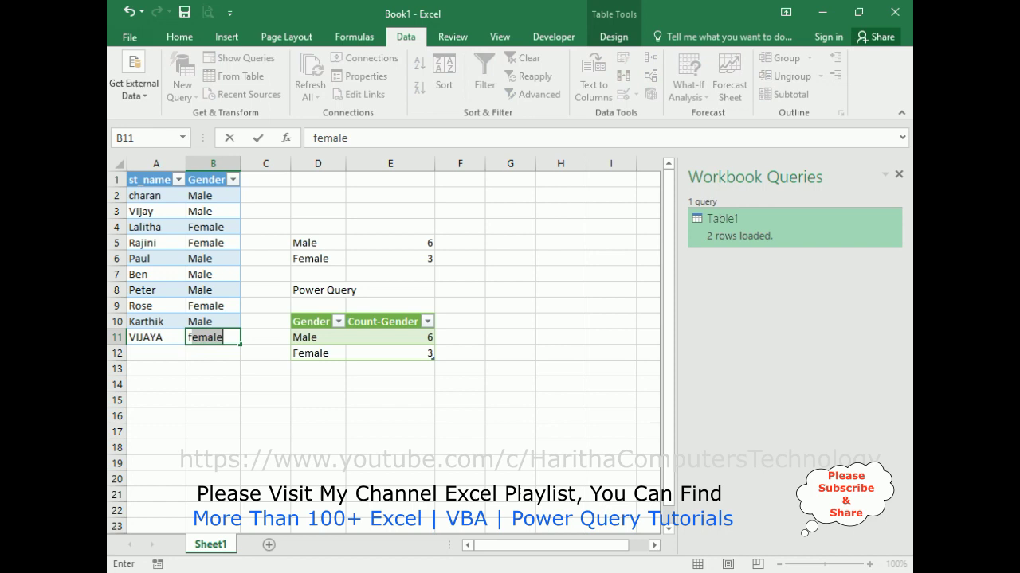
key("BackSpace")
key("BackSpace")
key("BackSpace")
type("Female")
key("Return")
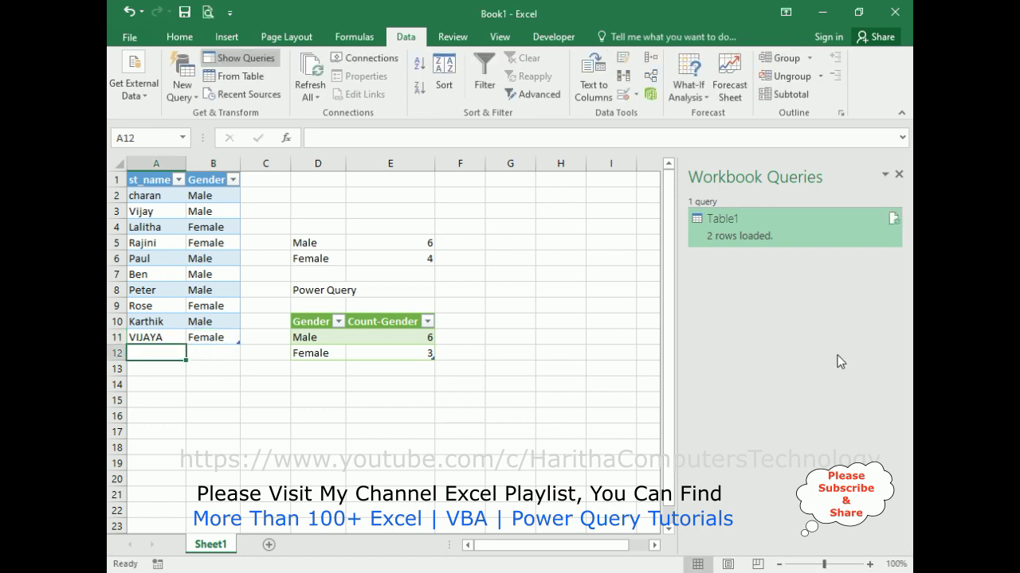
- Refresh All, change B10's gender to Female, and refresh again
left_click(308, 102)
left_click(320, 112)
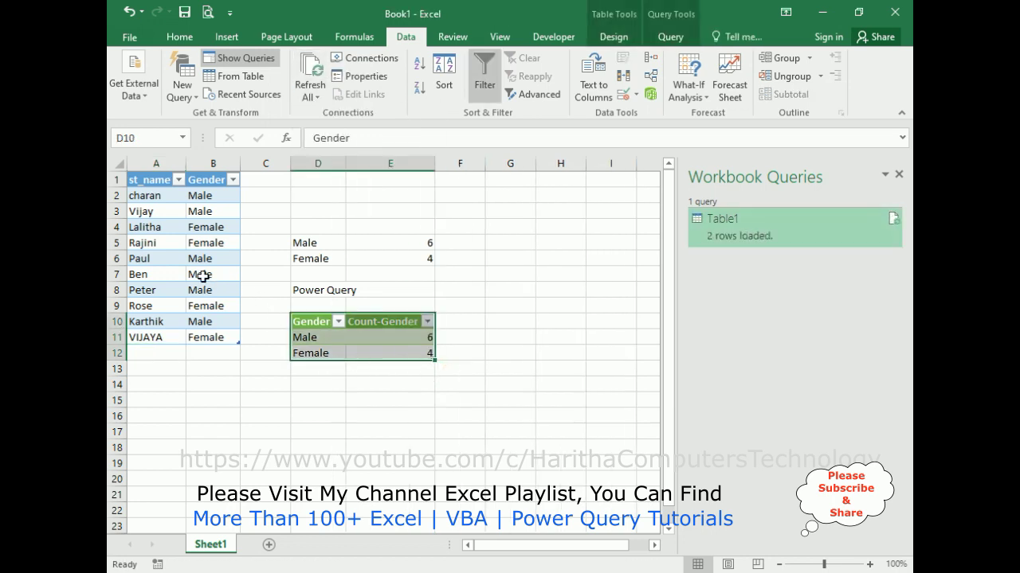
double_click(197, 323)
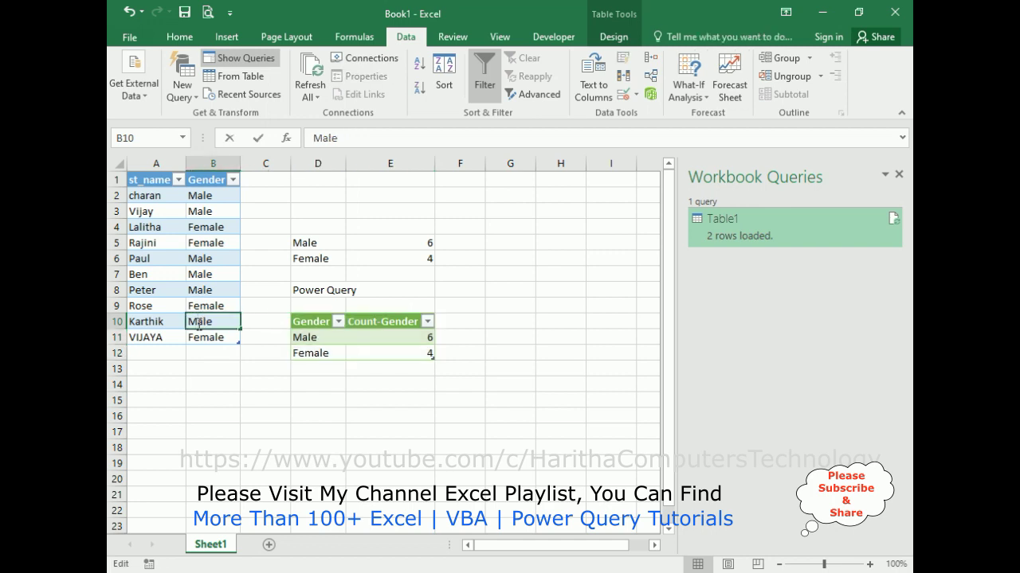
double_click(197, 323)
type("Female")
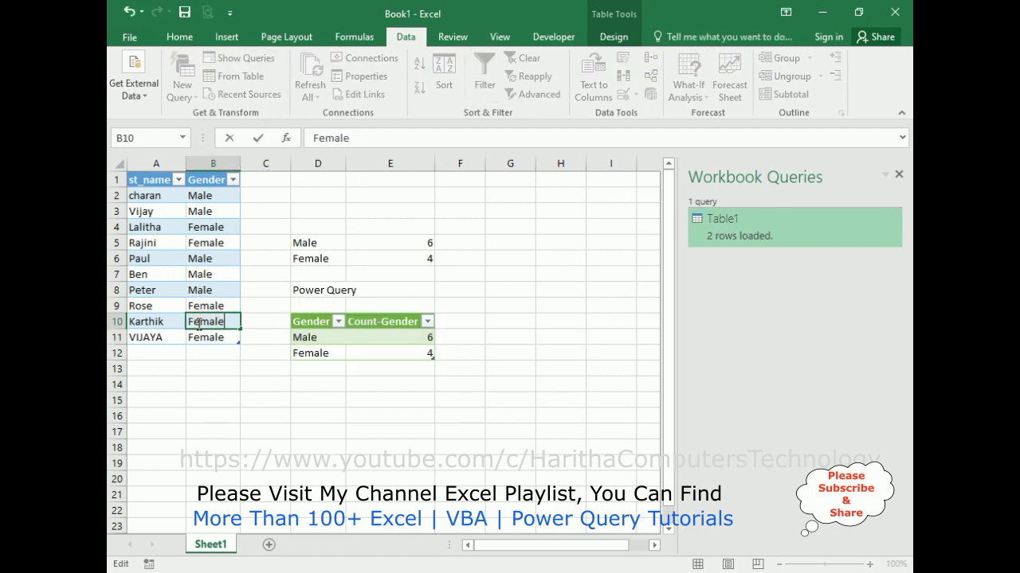
left_click(247, 398)
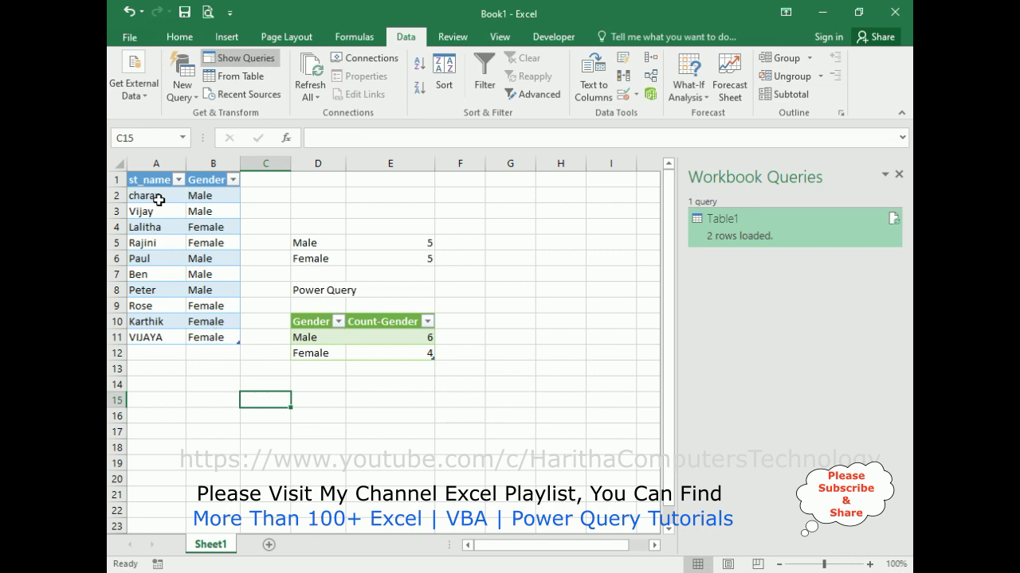
left_click(318, 97)
left_click(323, 114)
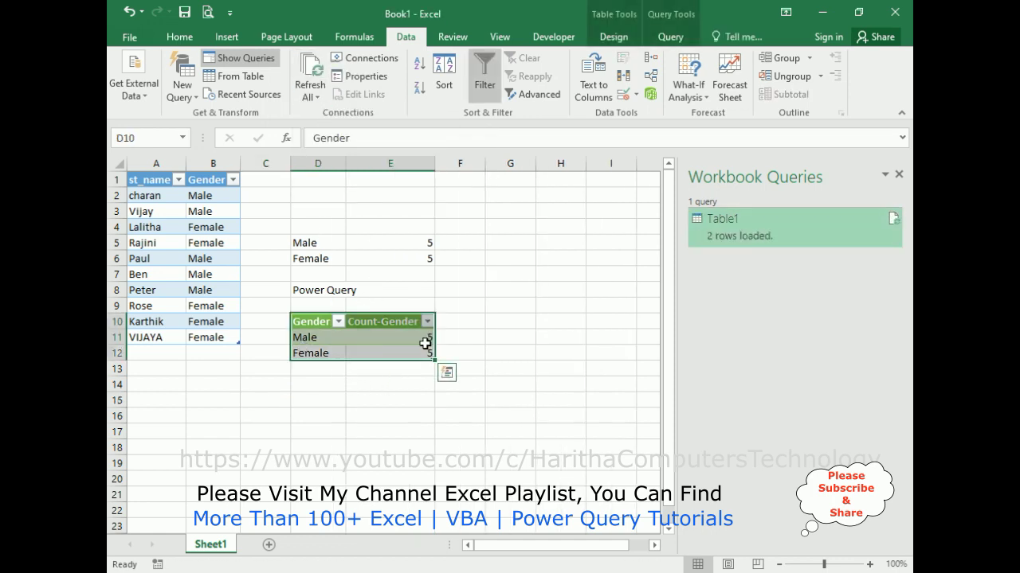
- Change B10 back to Male and refresh the query to Male 6, Female 4
double_click(209, 322)
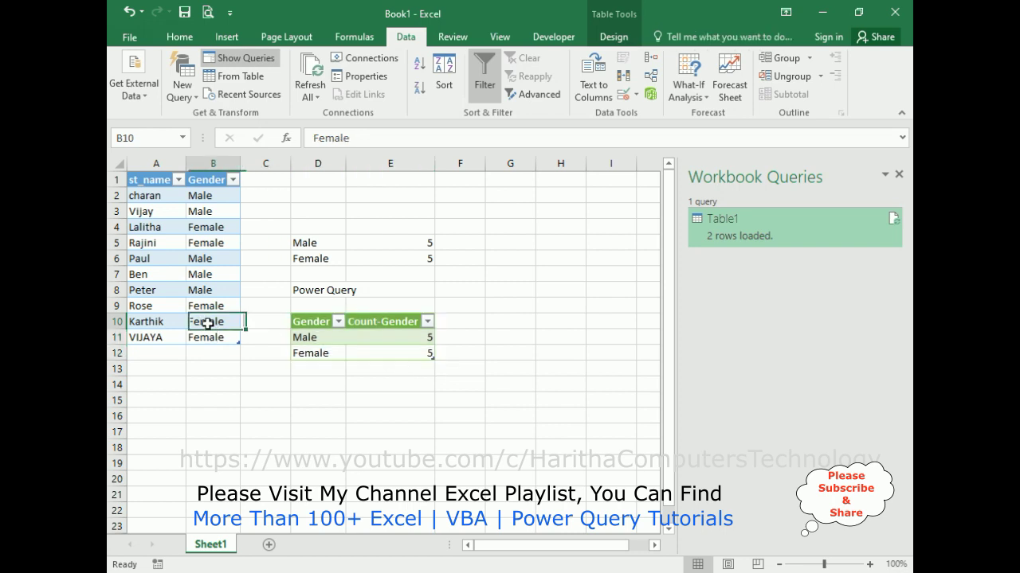
key("BackSpace")
key("BackSpace")
key("BackSpace")
key("BackSpace")
key("BackSpace")
key("BackSpace")
type("Male")
key("Return")
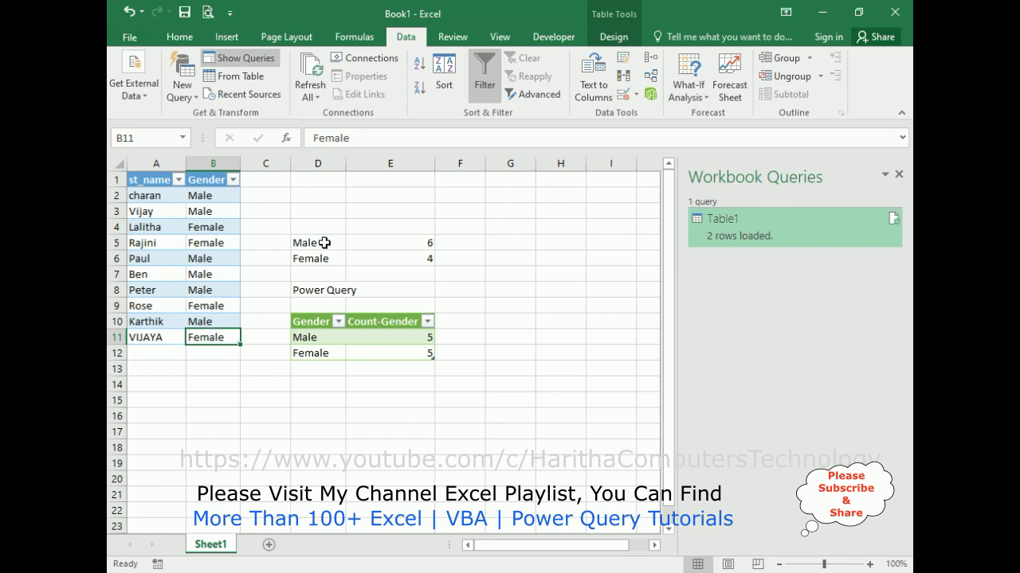
left_click(310, 97)
left_click(324, 116)
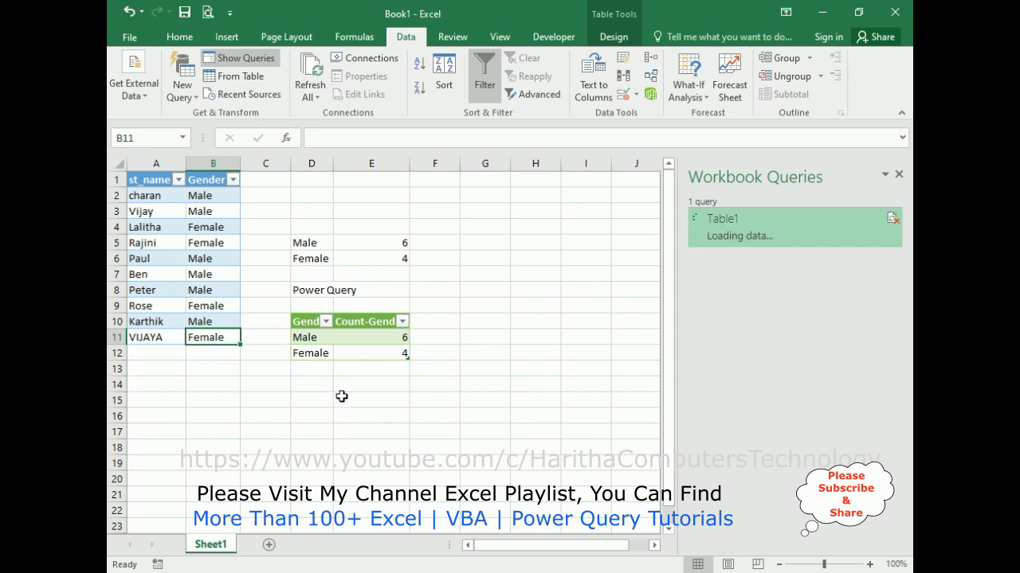
left_click(476, 421)
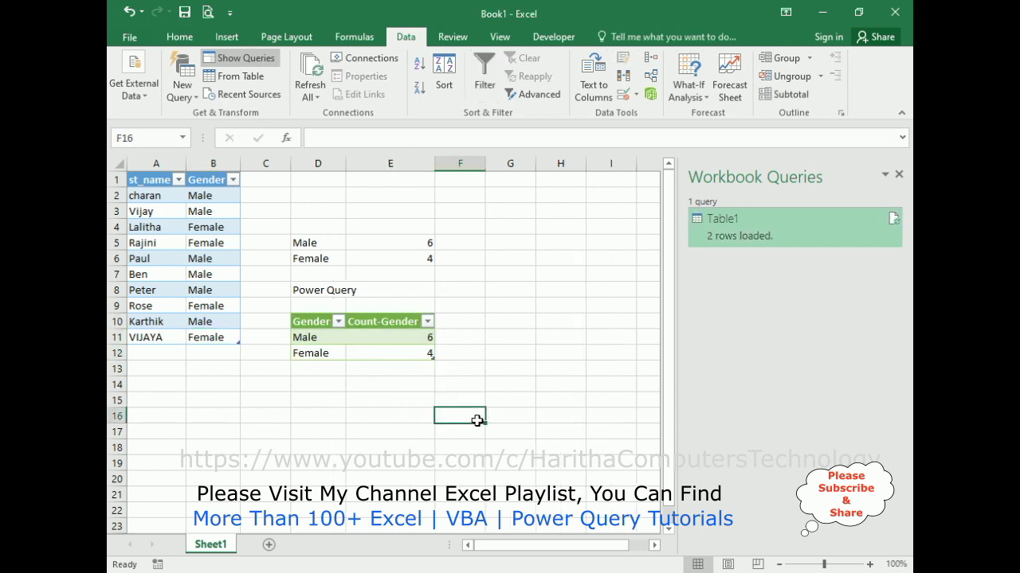